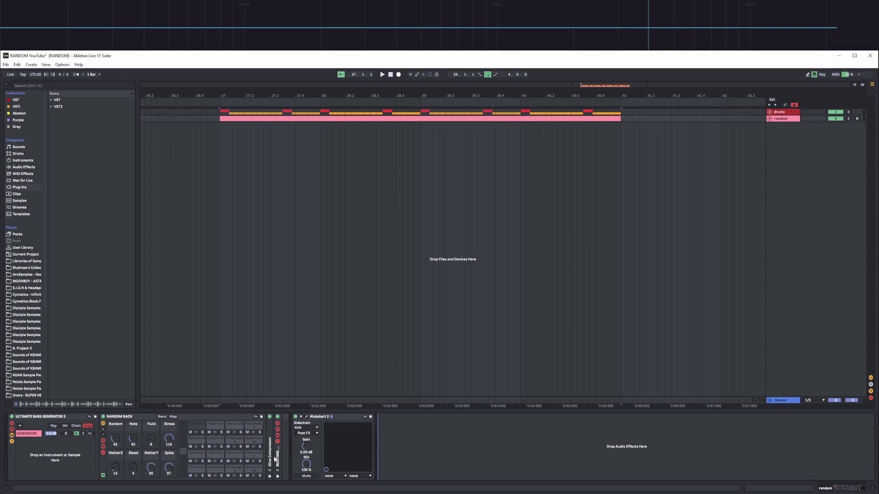
Show the device chain of the Spectron pad inside the RANDOM RACK on the random track.
click(194, 426)
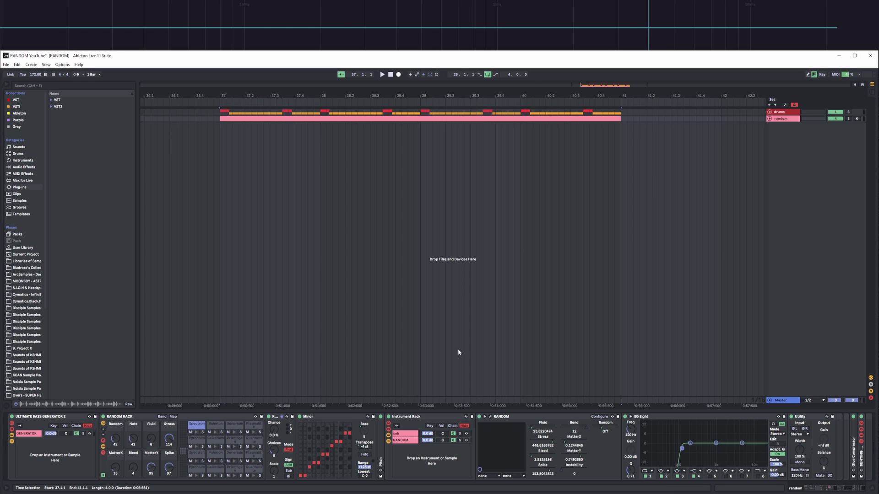
click(775, 239)
mouse_move(338, 95)
mouse_down()
mouse_move(317, 120)
mouse_move(339, 94)
mouse_up()
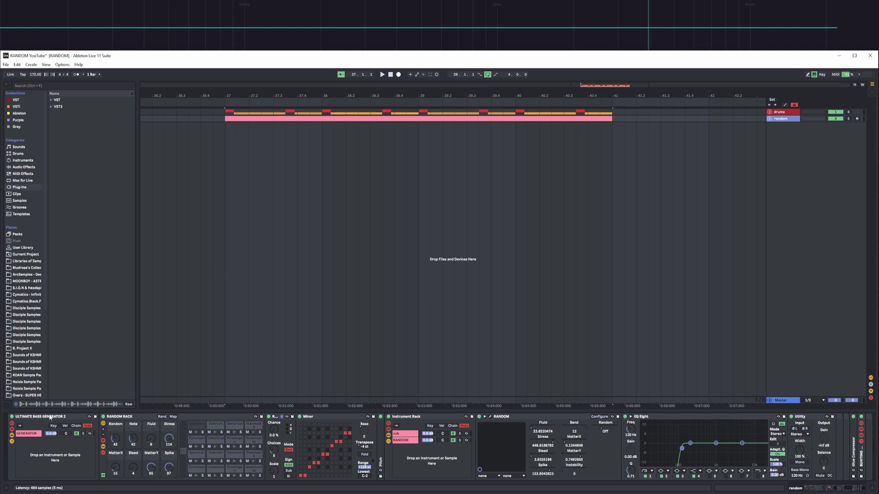
click(105, 433)
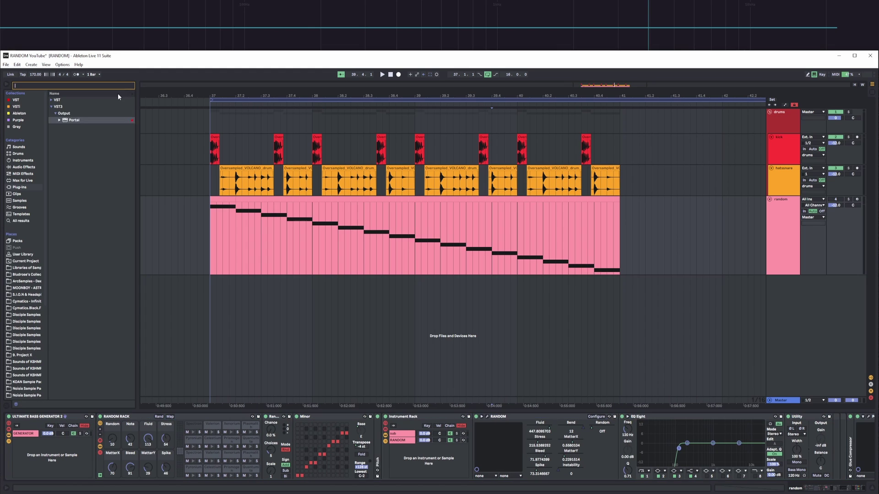
Add the STING!64 by SKINNERBOX device from the VSTi collection in front of RANDOM RACK in ULTIMATE BASS GENERATOR 2.
click(17, 107)
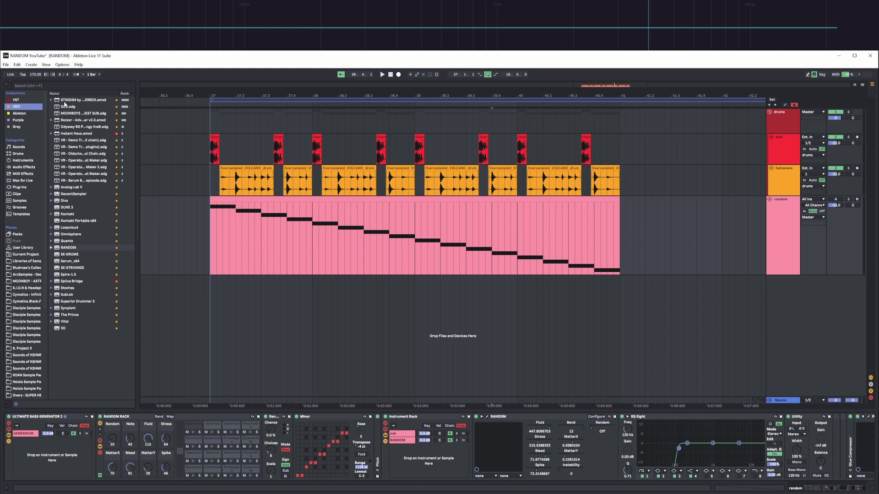
click(69, 100)
drag(97, 446, 105, 425)
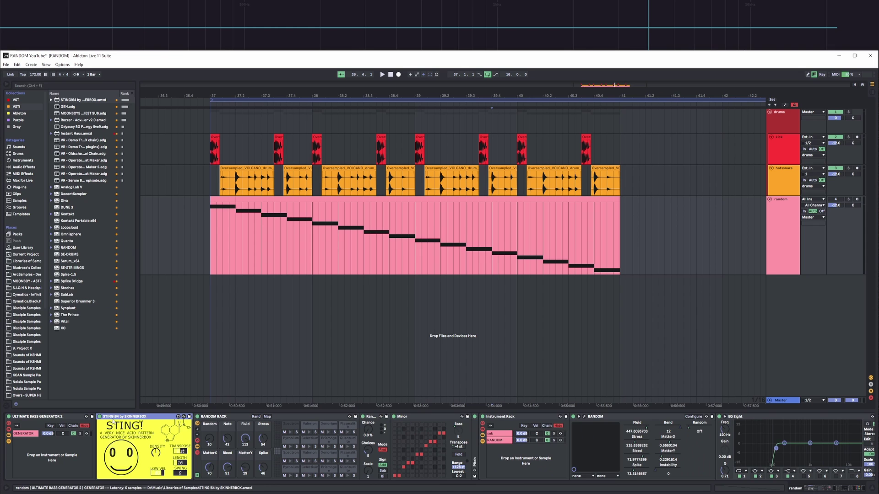
Delete the MIDI clip between bars 37 and 41 on the random track and arm that track for recording.
drag(202, 94, 215, 142)
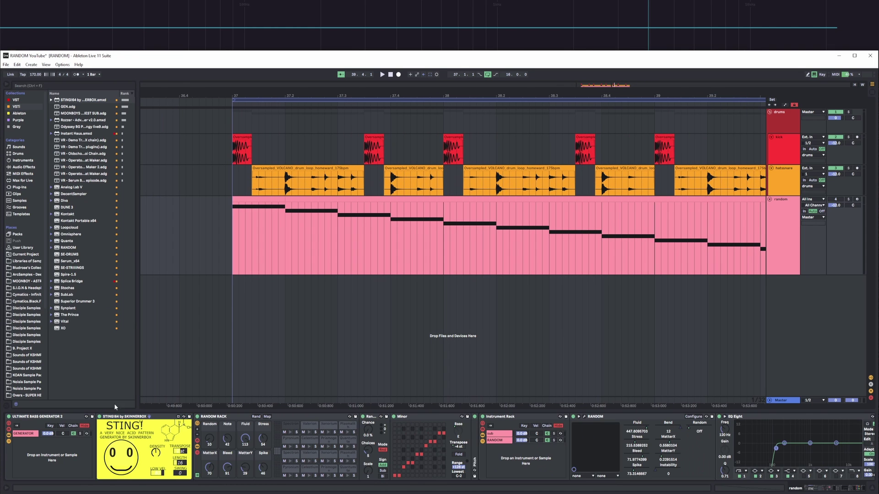
click(245, 226)
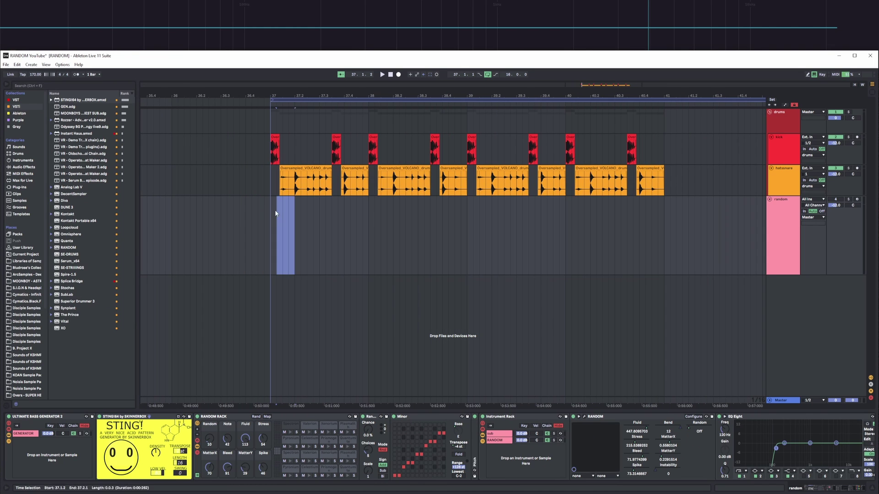
drag(277, 214, 270, 239)
click(666, 225)
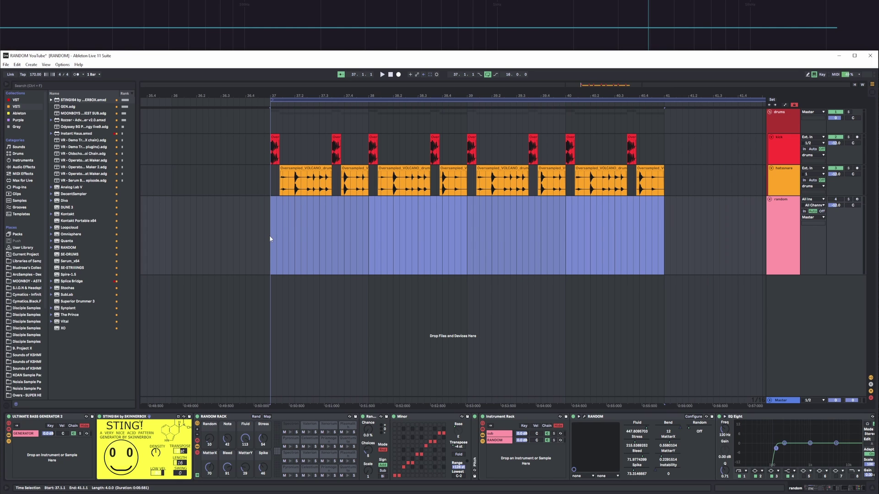
click(836, 199)
click(856, 200)
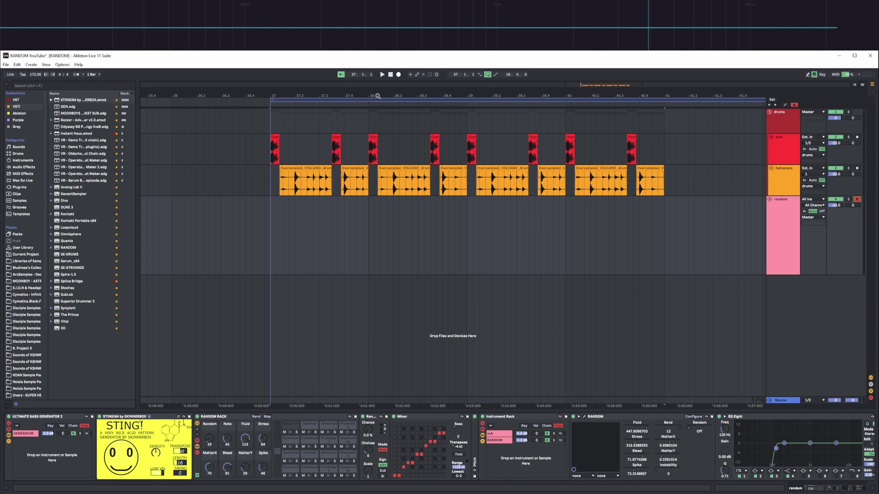
drag(377, 96, 299, 117)
drag(189, 242, 687, 240)
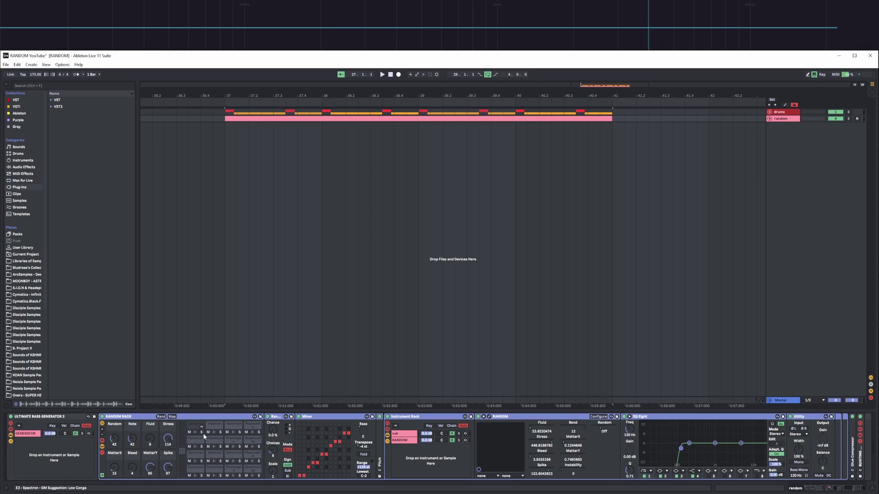
Open the RANDOM plug-in from its chain, look through its Matter types and Supermatter presets, and close its window.
click(403, 440)
click(490, 417)
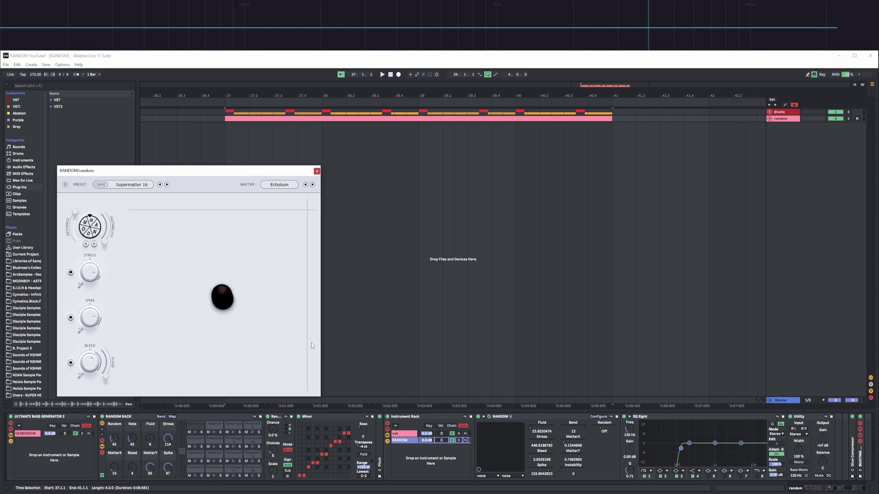
click(285, 185)
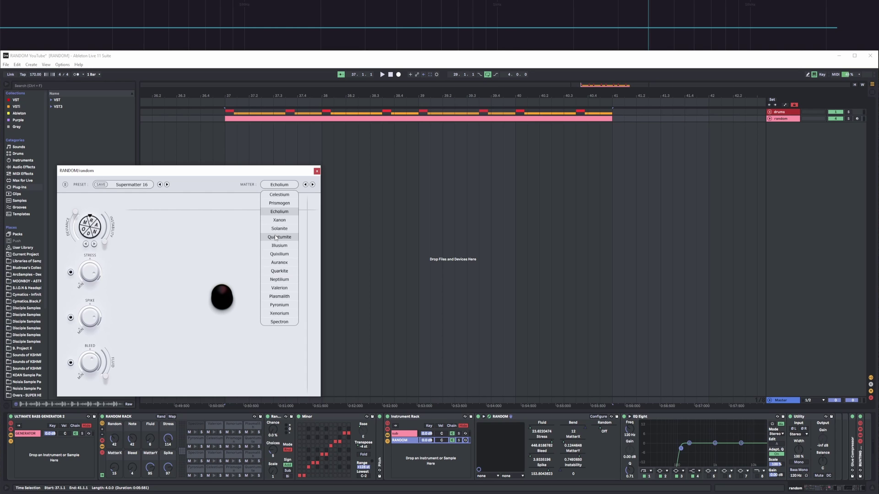
click(132, 185)
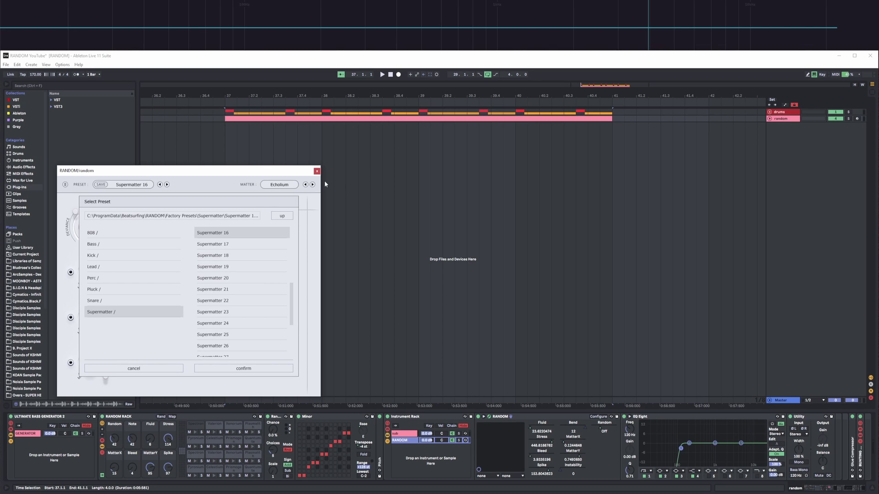
click(316, 171)
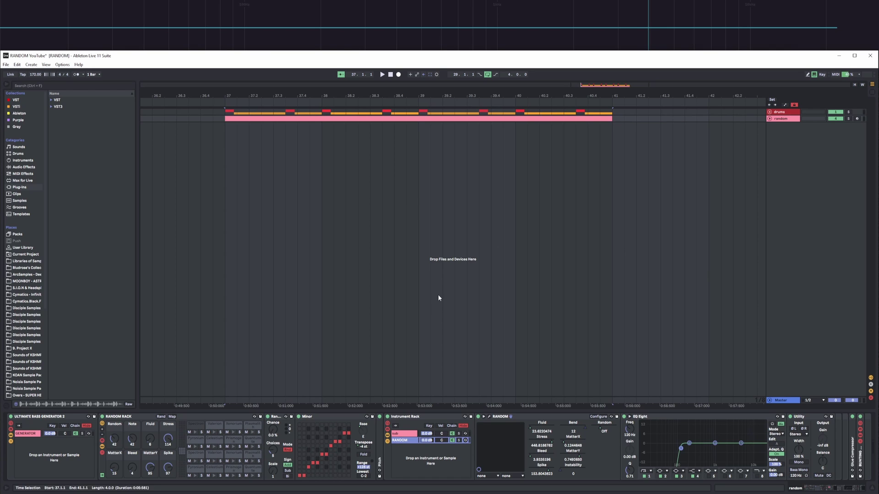
Inspect the EQ Eight on the RANDOM chain and the Operator's volume on the sub chain.
click(196, 426)
click(414, 440)
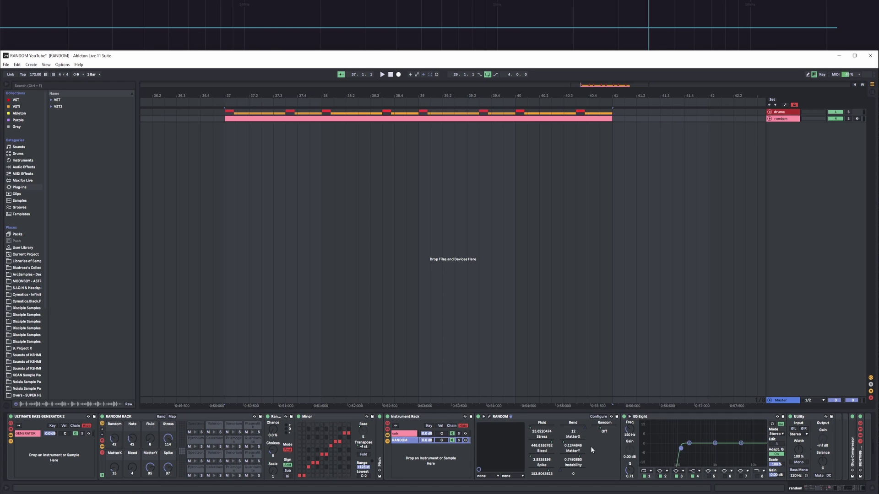
click(649, 418)
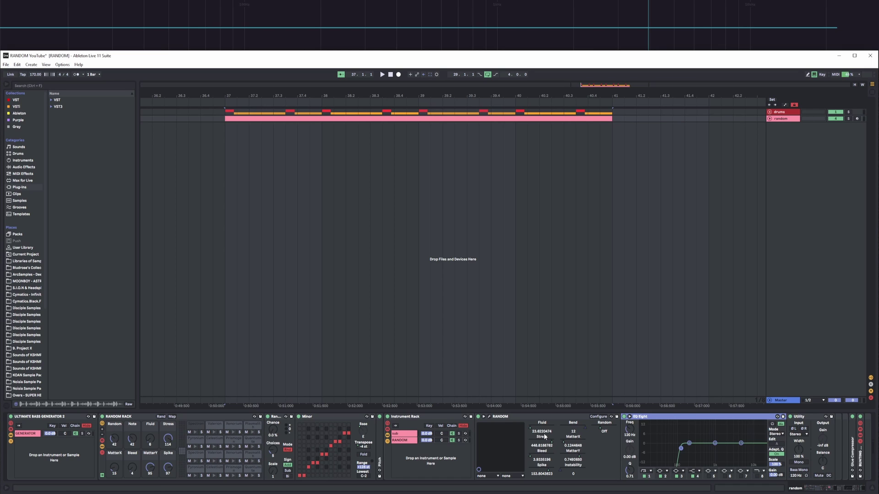
click(403, 434)
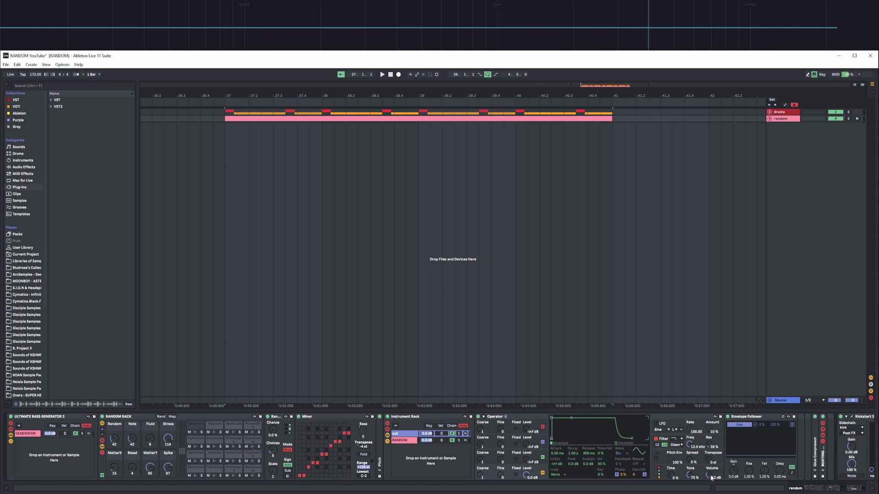
drag(717, 479, 714, 479)
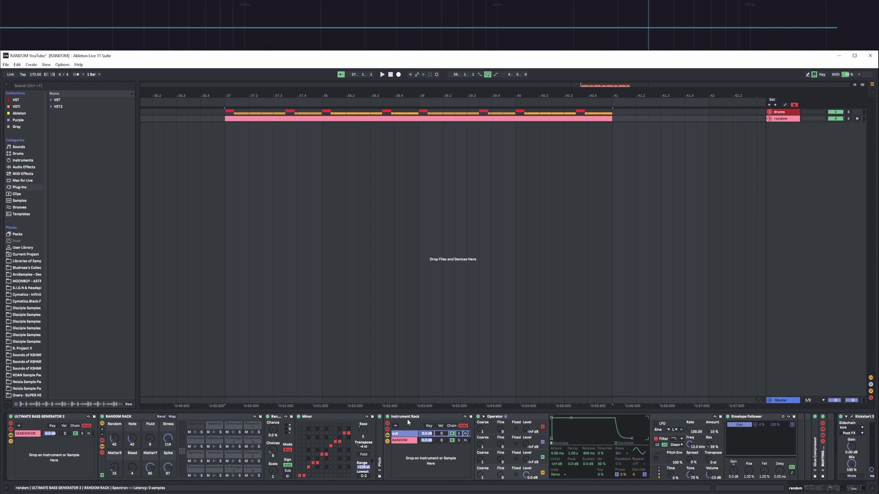
Preview the Spectron pad and examine the Envelope Follower on the sub chain of the Instrument Rack.
click(196, 433)
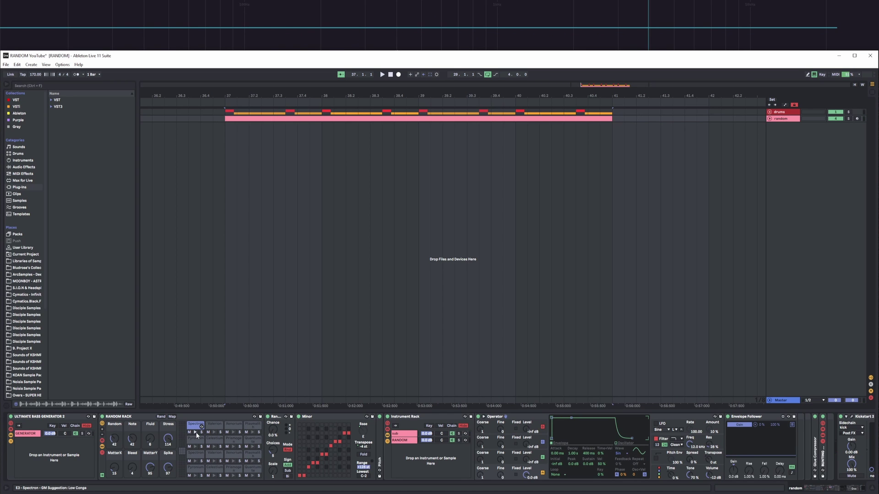
click(196, 433)
click(402, 434)
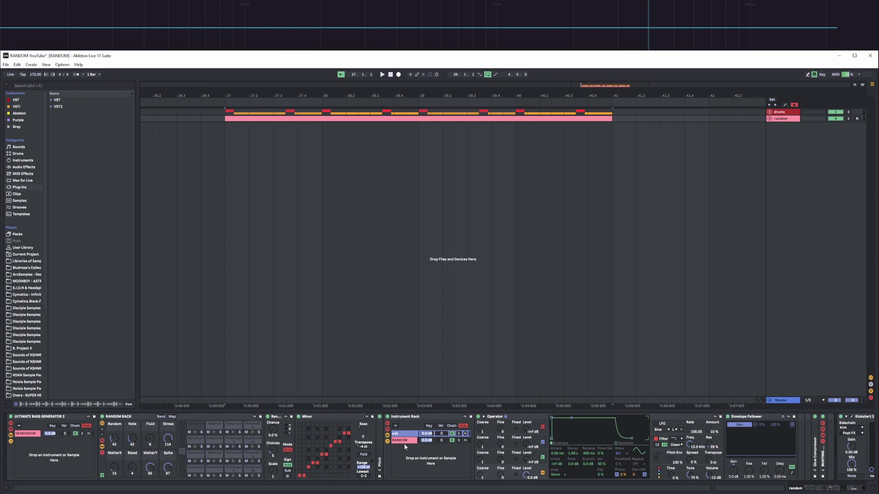
click(403, 442)
click(433, 434)
click(746, 417)
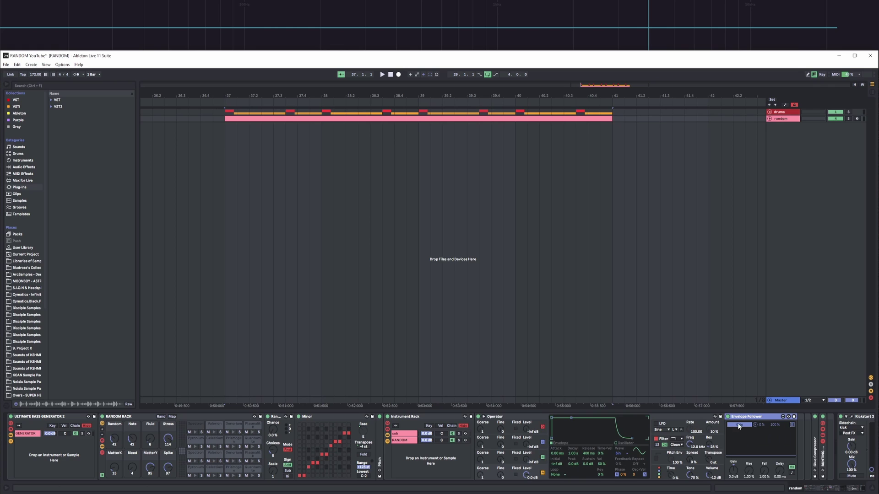
Examine the Utility and EQ Eight devices on the RANDOM chain and compare them with the sub chain.
click(411, 440)
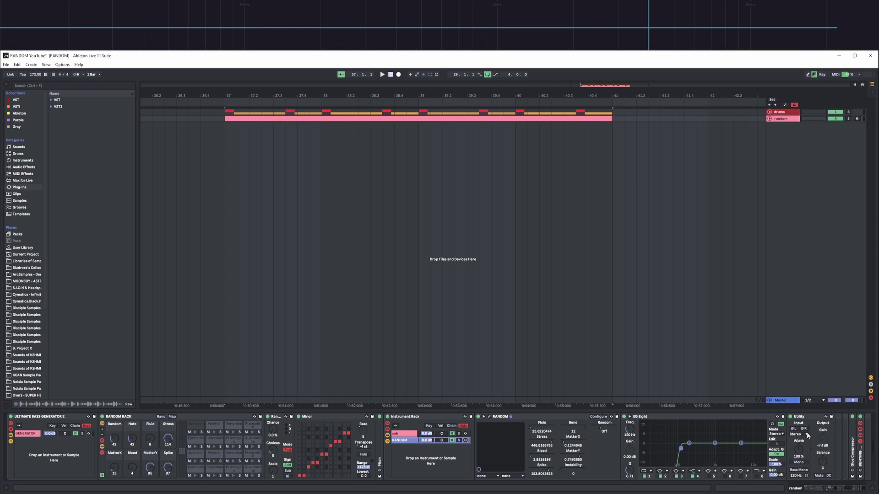
click(805, 424)
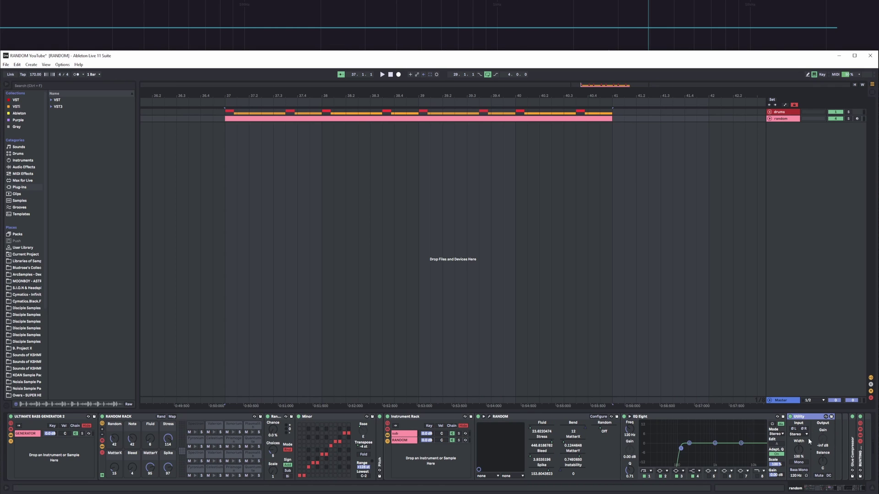
click(402, 442)
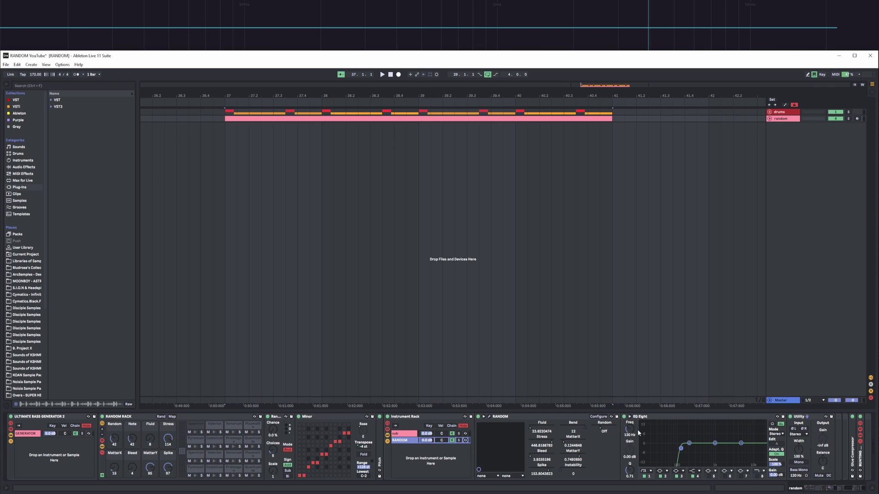
key(Up)
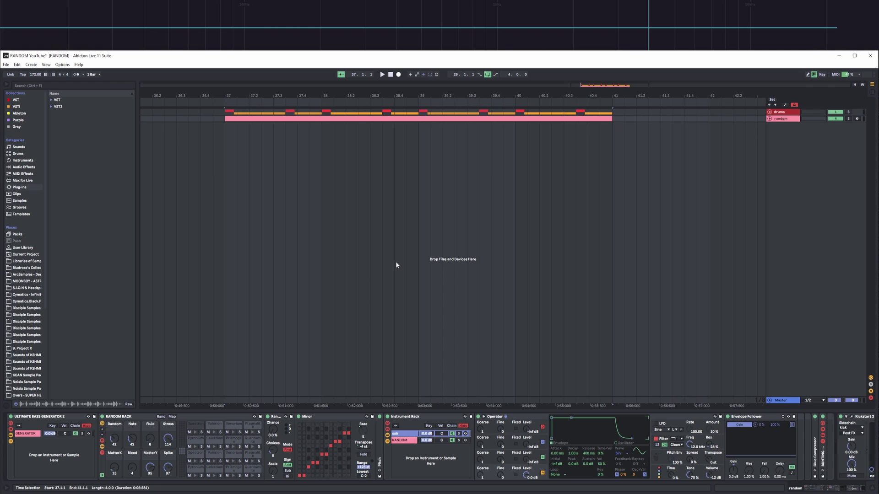
click(405, 440)
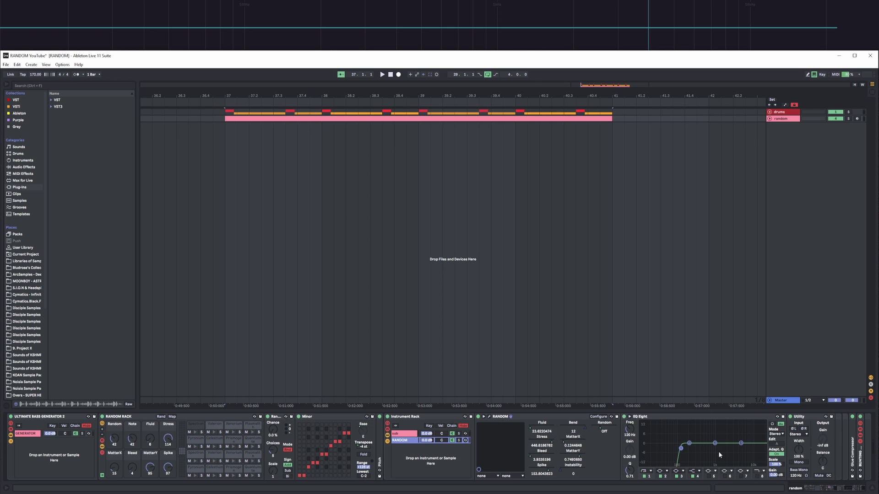
click(194, 432)
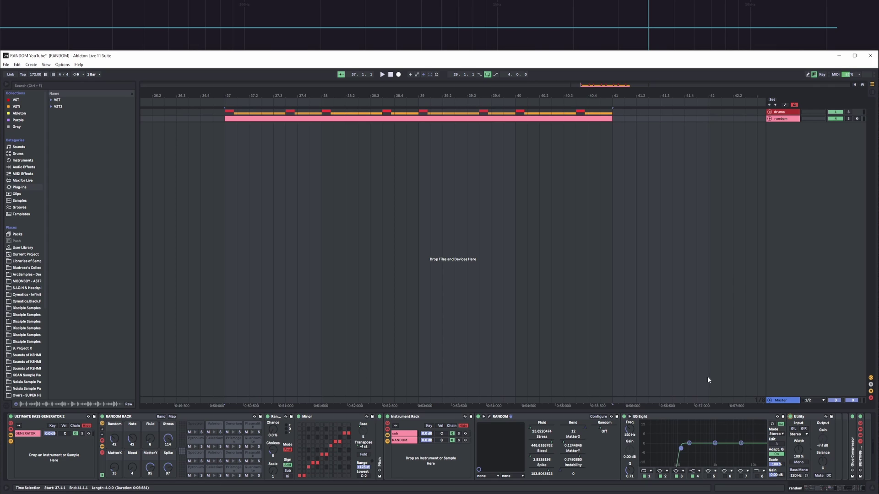
Draw eight consecutive half-bar notes in the random track's four-bar clip, descending from Prismogen to Quantumite, and solo the track.
click(243, 119)
double_click(243, 118)
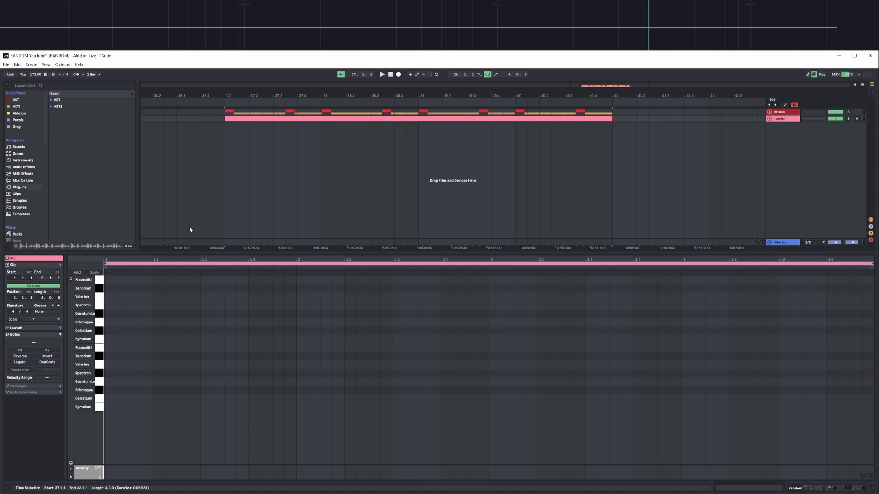
mouse_move(114, 325)
mouse_down()
mouse_move(250, 322)
mouse_move(200, 320)
mouse_move(371, 351)
mouse_move(369, 344)
mouse_move(547, 358)
mouse_up()
drag(545, 357, 640, 365)
drag(634, 365, 727, 373)
drag(716, 373, 810, 384)
click(802, 368)
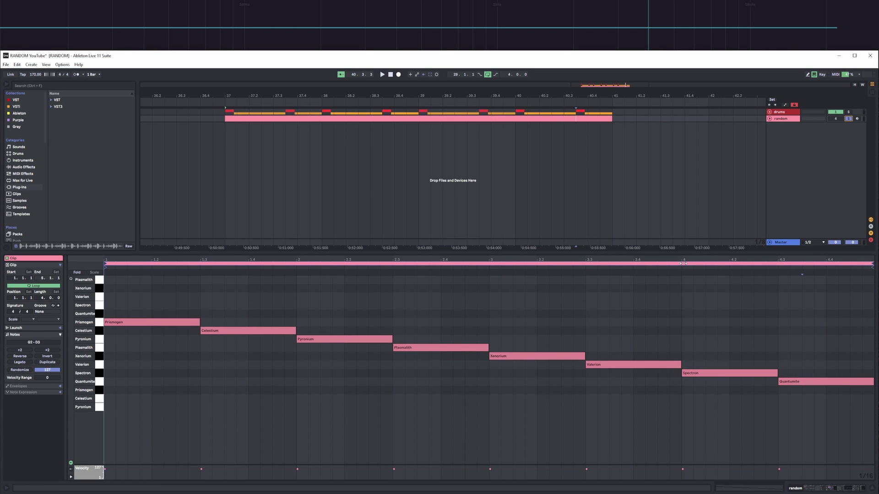
Shorten all eight notes to one beat each and play back the soloed clip.
double_click(784, 120)
key(space)
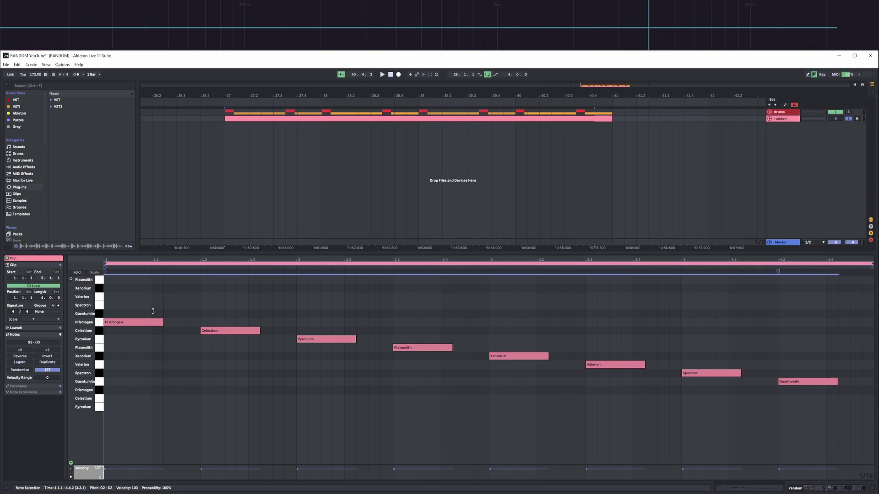
drag(153, 312, 151, 311)
click(154, 319)
key(space)
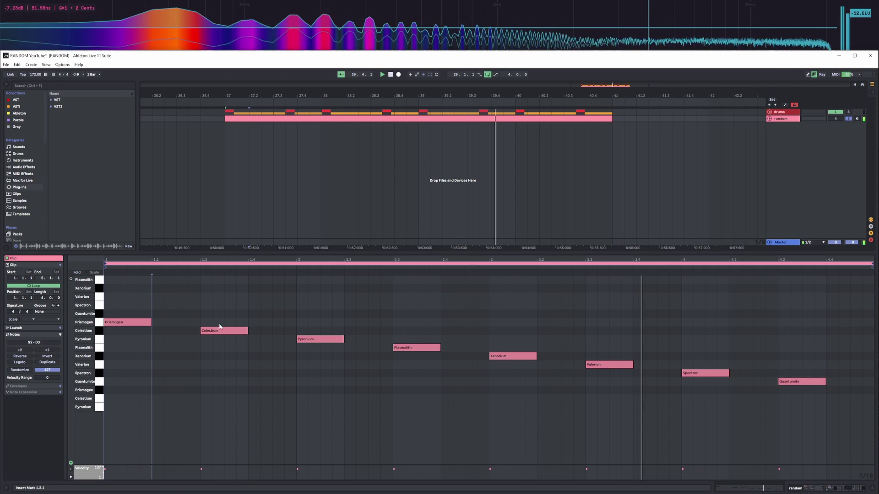
key(space)
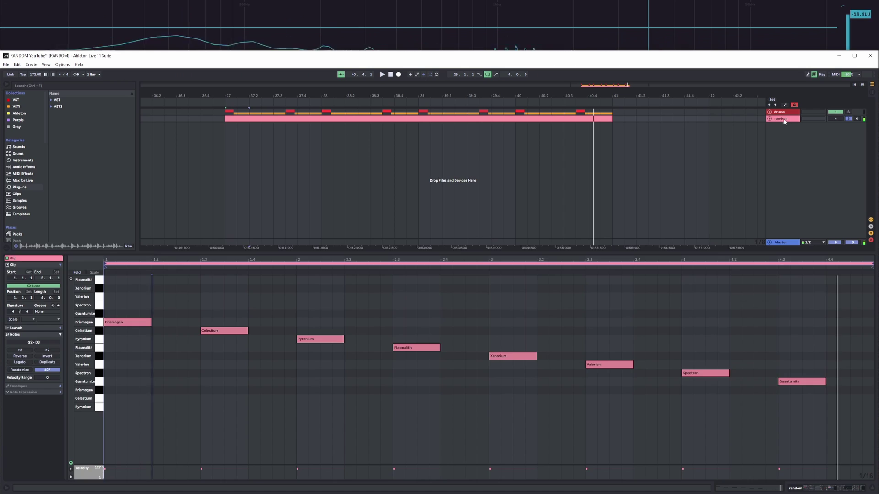
Randomize the macros of RANDOM RACK and play the random track's clip from its start.
double_click(782, 119)
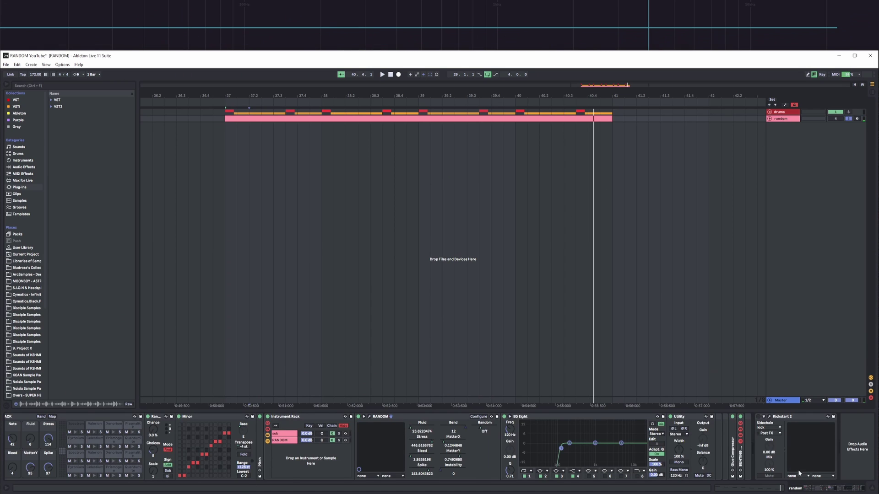
scroll(799, 473, up, 3)
click(162, 418)
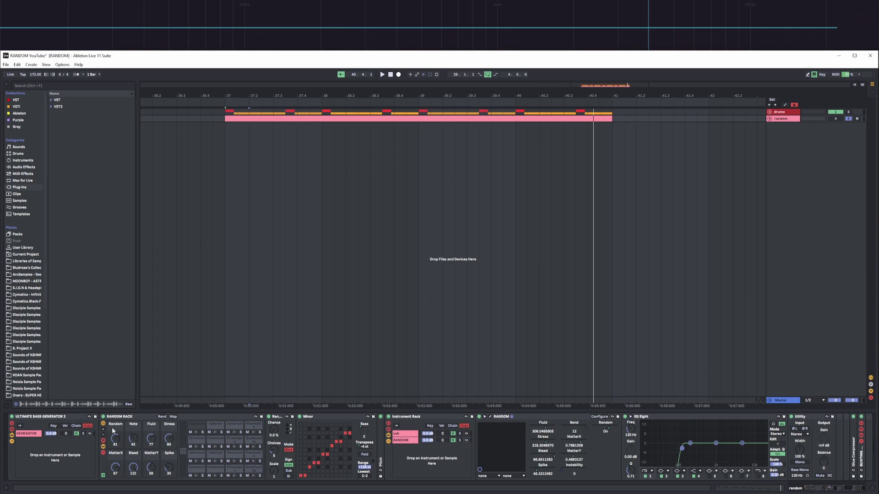
click(239, 118)
key(space)
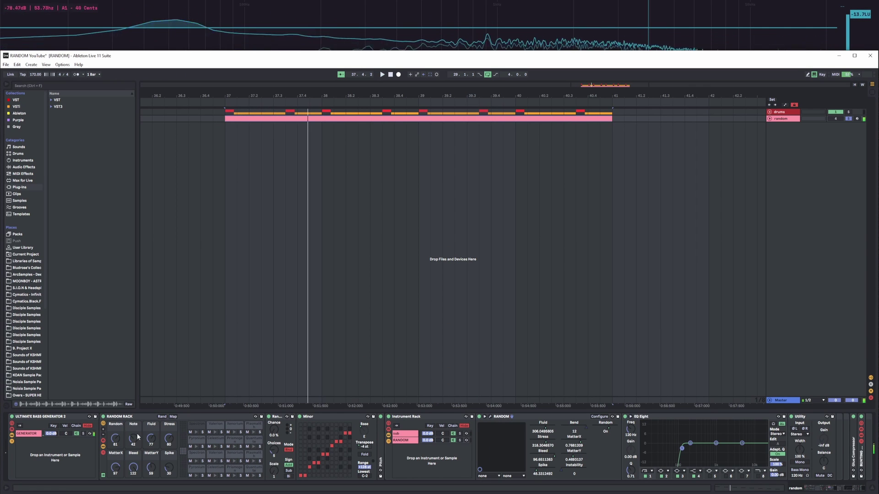
Randomize the macros of RANDOM RACK three times, auditioning the random track's clip from its start after each randomization.
key(space)
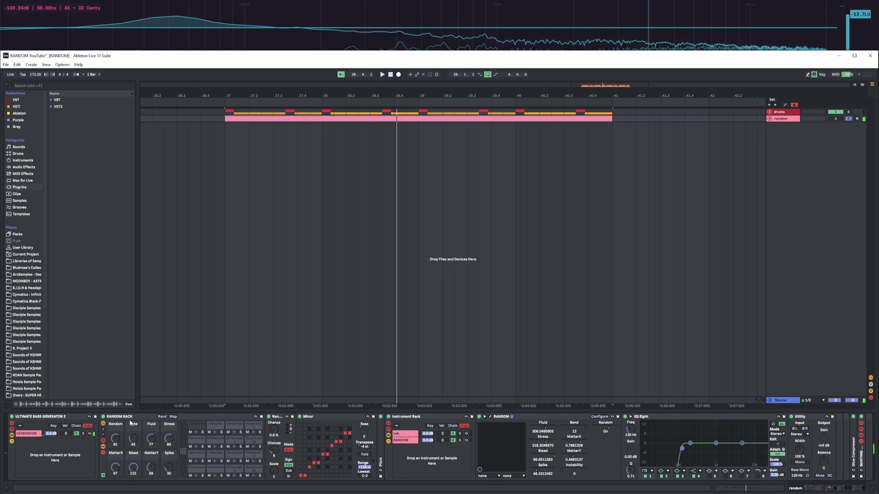
click(161, 416)
key(space)
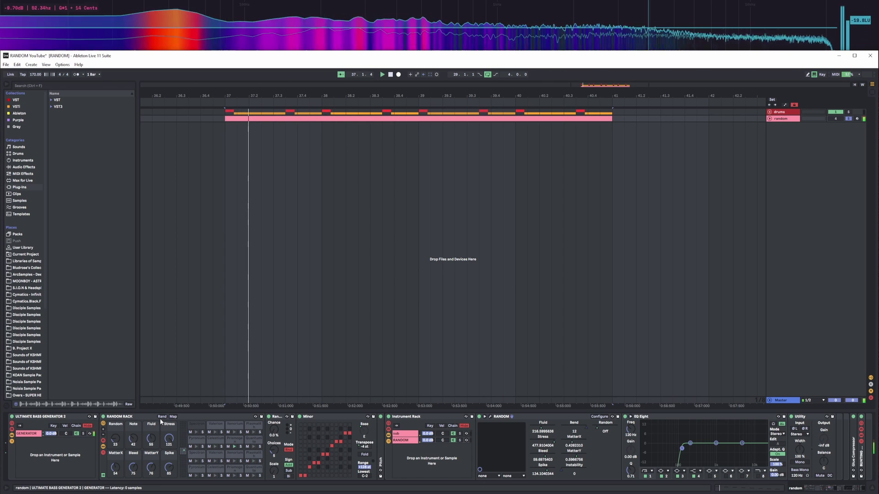
key(space)
click(160, 418)
key(space)
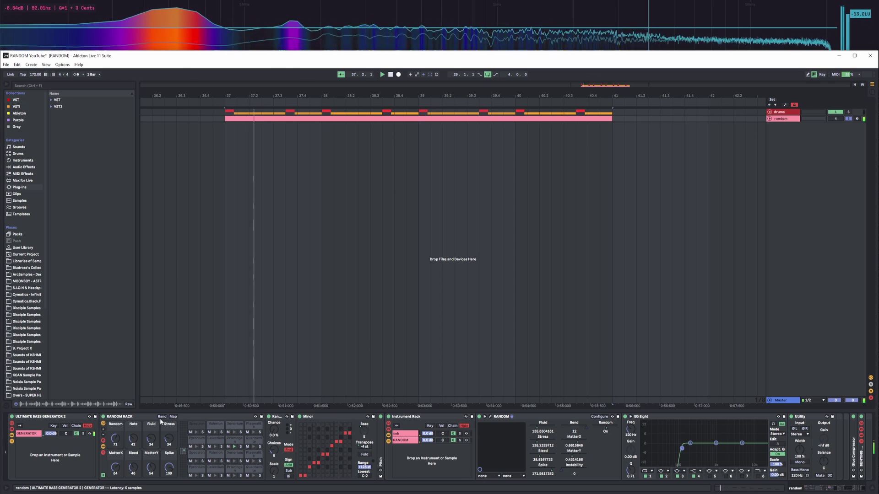
key(space)
click(160, 418)
key(space)
key(space)
Randomize the RANDOM RACK macros twice more and replay the soloed clip several times with the last macro setting.
click(161, 418)
key(space)
key(space)
click(161, 420)
key(space)
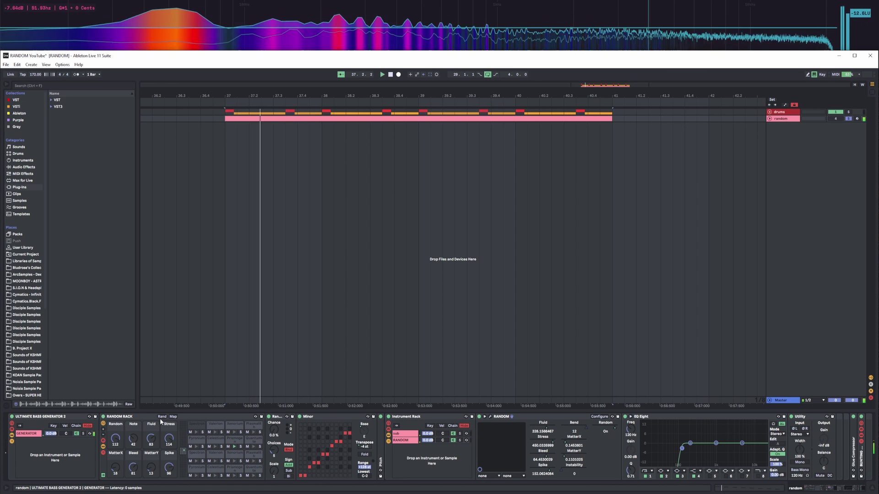
key(space)
key(space)
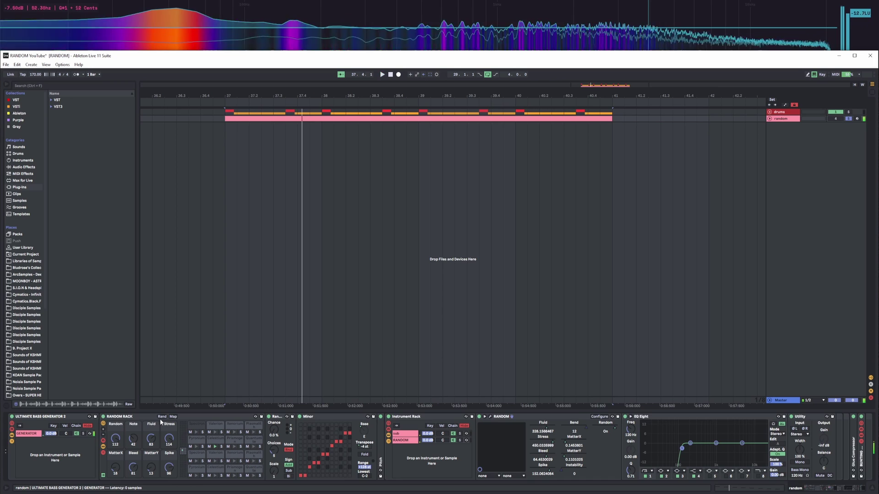
key(space)
key(space)
key(space)
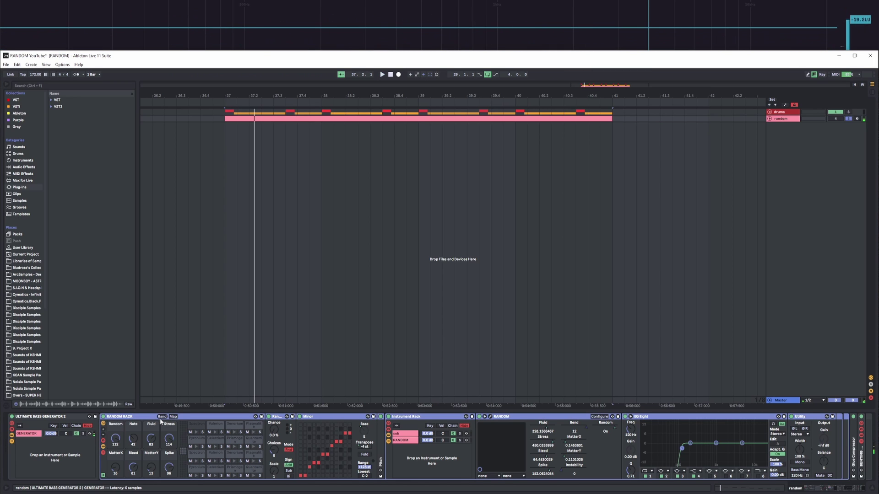
Unfold the drums group and inspect its kick and hatssnare tracks from bar 37 to bar 41.
drag(828, 488, 808, 490)
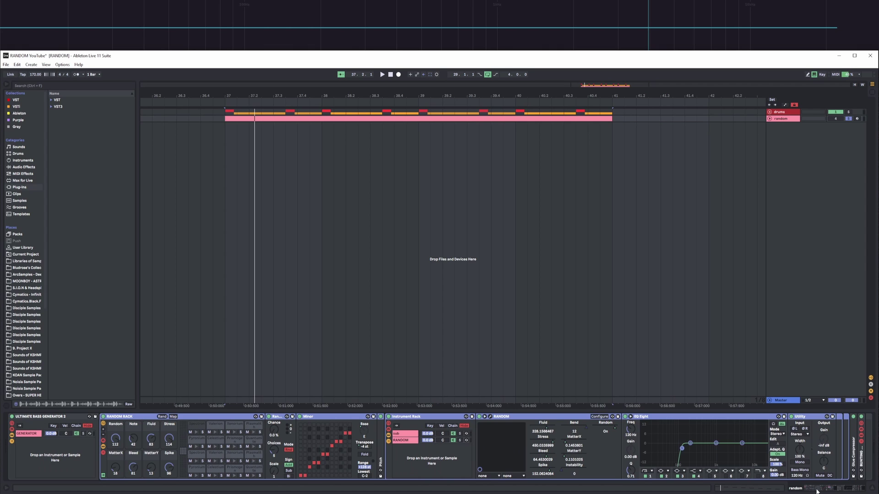
drag(817, 490, 837, 487)
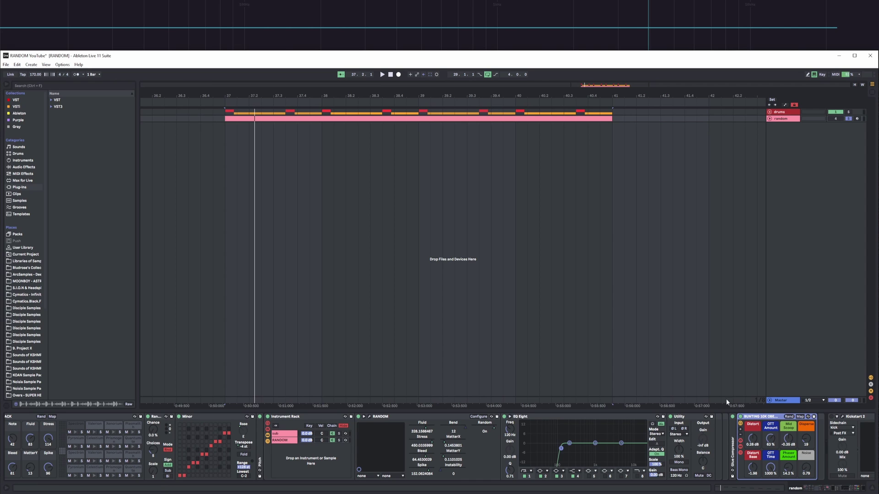
click(769, 112)
drag(243, 93, 235, 153)
drag(303, 94, 207, 95)
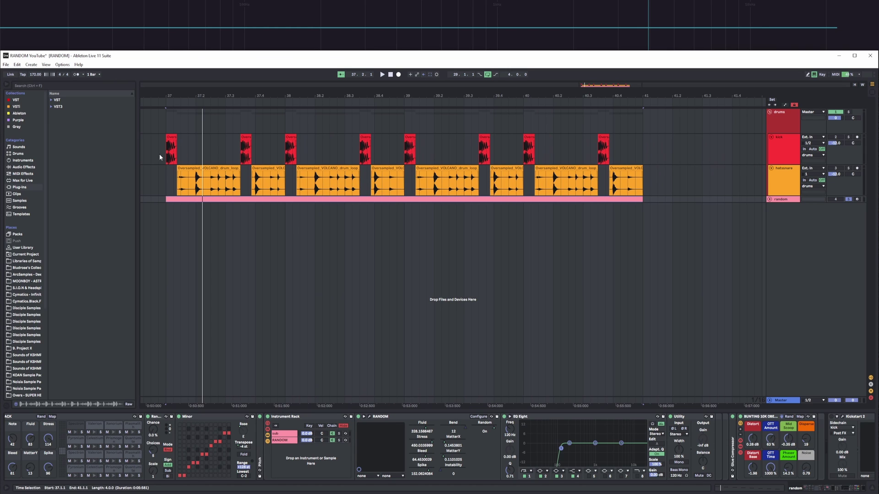
drag(201, 172, 665, 173)
click(666, 172)
drag(209, 95, 211, 131)
key(minus)
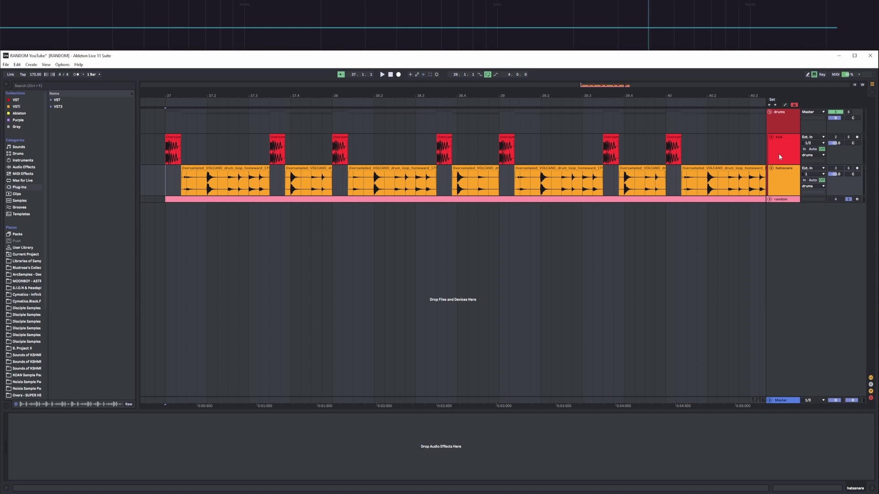
Unsolo and unfold the random track, and play the bass clip together with the drums.
click(781, 200)
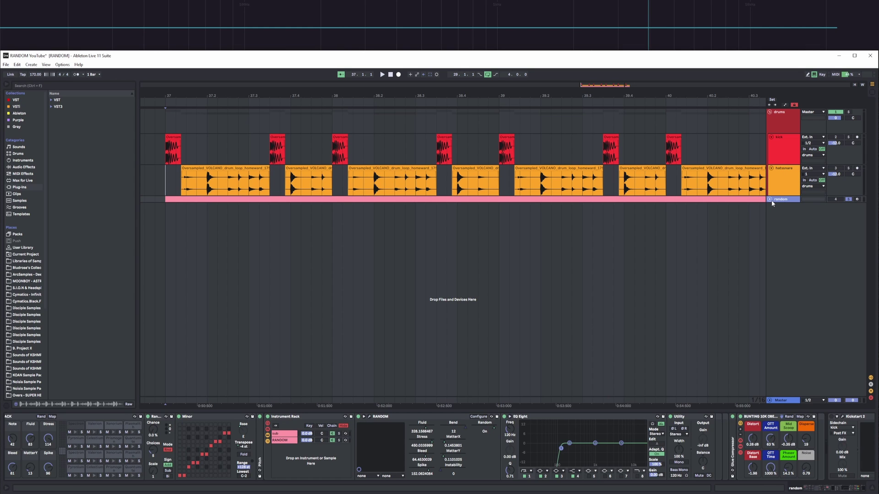
drag(259, 96, 260, 93)
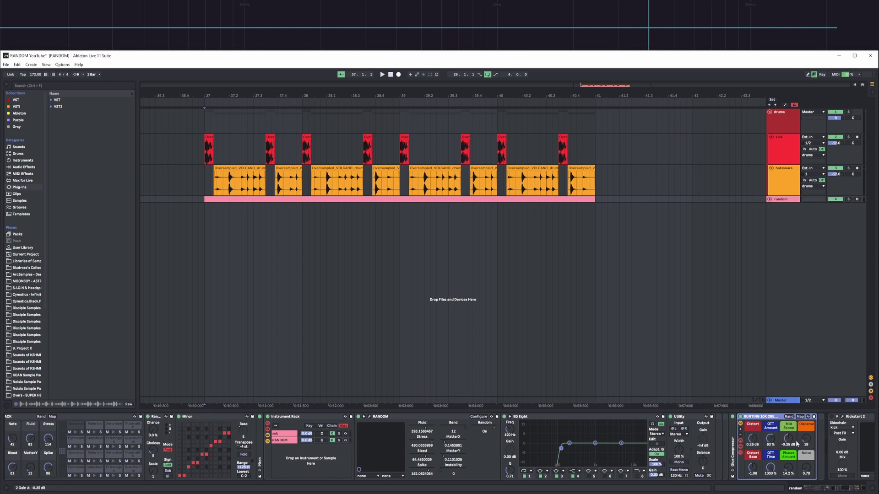
click(842, 488)
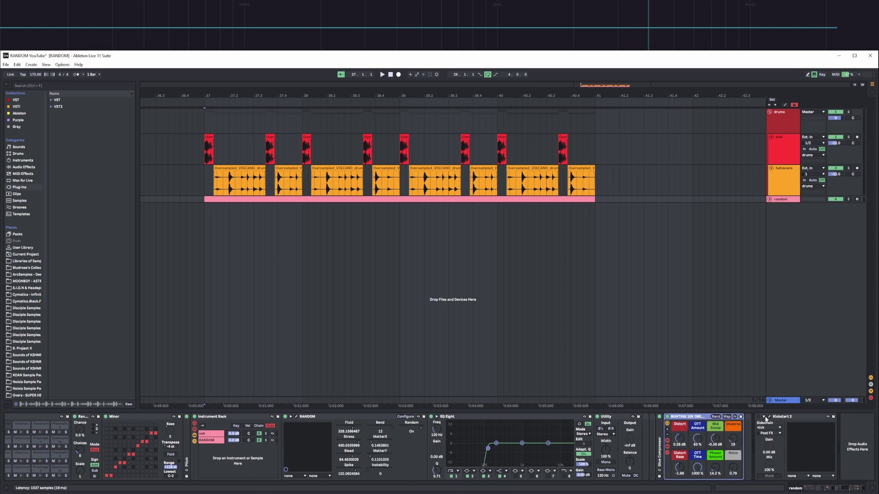
click(770, 199)
key(space)
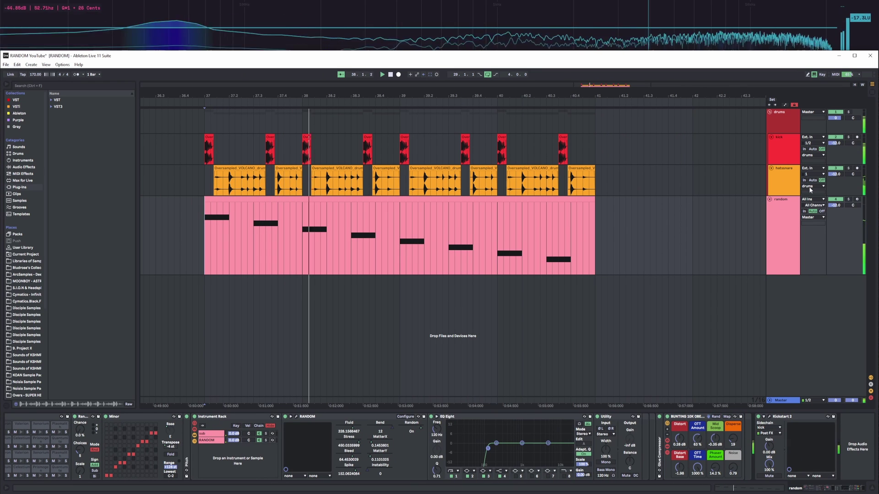
Open the random track's clip and delete all its notes except the first Prismogen note.
click(385, 199)
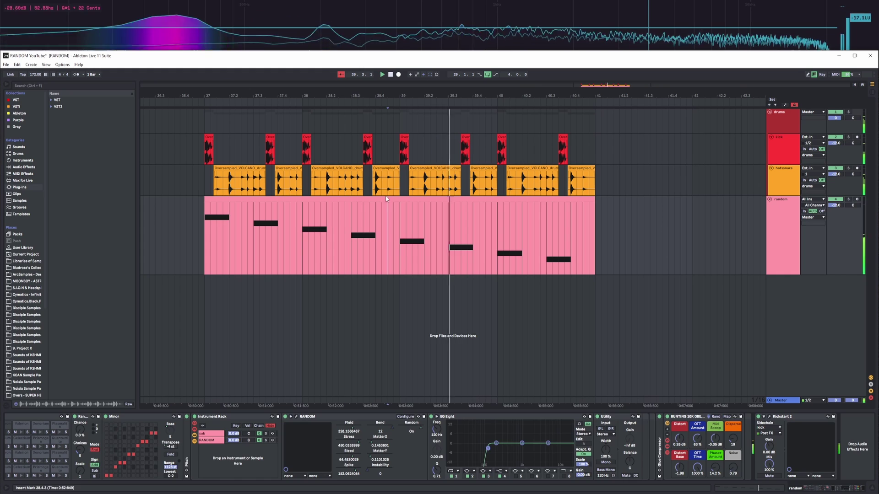
double_click(386, 199)
key(space)
drag(175, 320, 872, 394)
key(Delete)
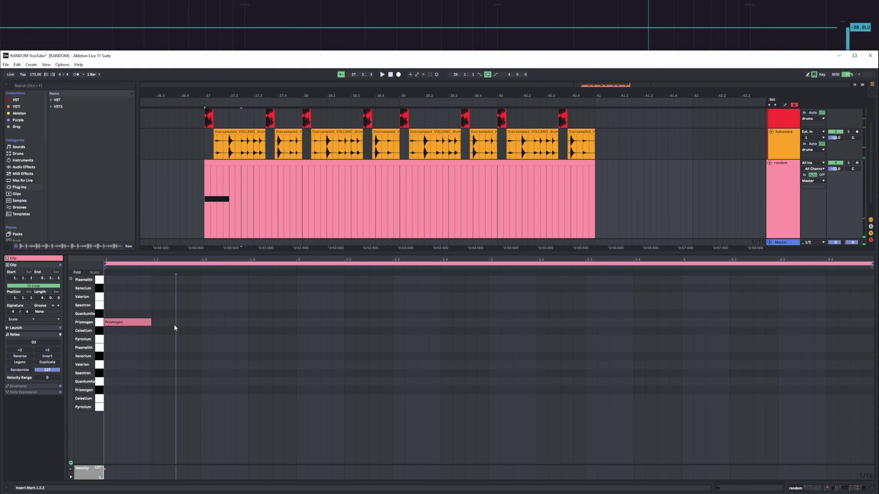
Duplicate the one-beat Prismogen note three times, with starts spaced one and a half beats apart, and play the clip.
click(144, 326)
key(ctrl+d)
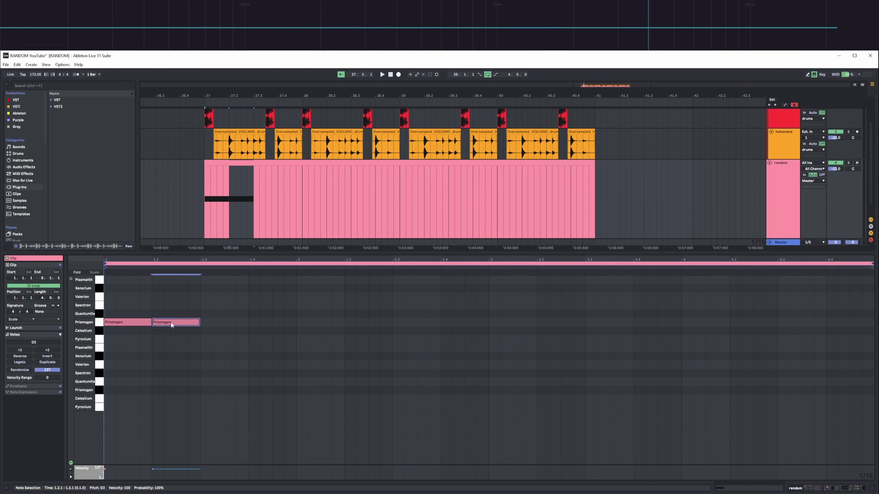
drag(172, 325, 197, 326)
key(ctrl+d)
key(ctrl+d)
key(space)
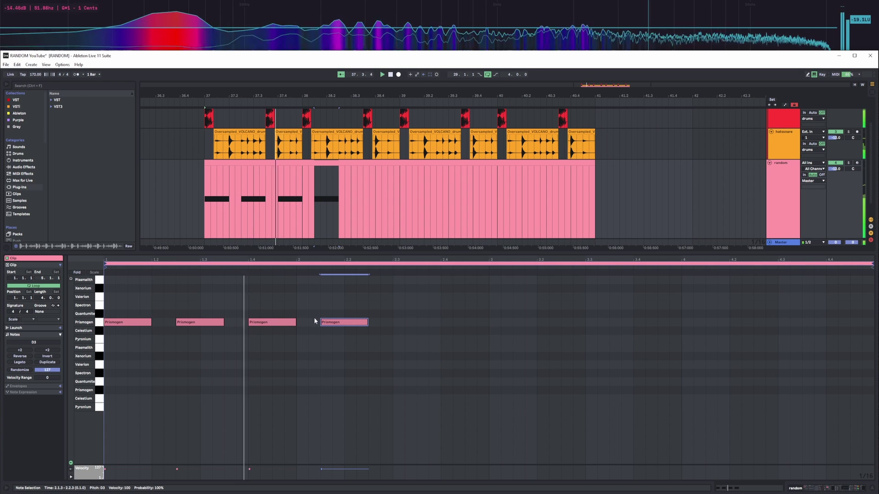
Lower the second, third and fourth notes to Celestium, Pyronium and Plasmalith, and add a one-beat Valerion note at 2.3.1.
drag(368, 353, 192, 324)
key(space)
key(Down)
drag(242, 353, 351, 338)
key(Down)
key(Down)
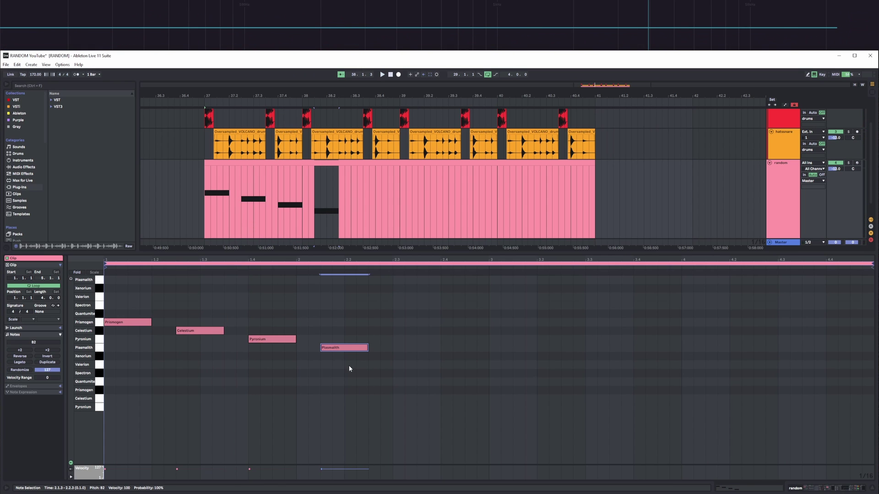
key(space)
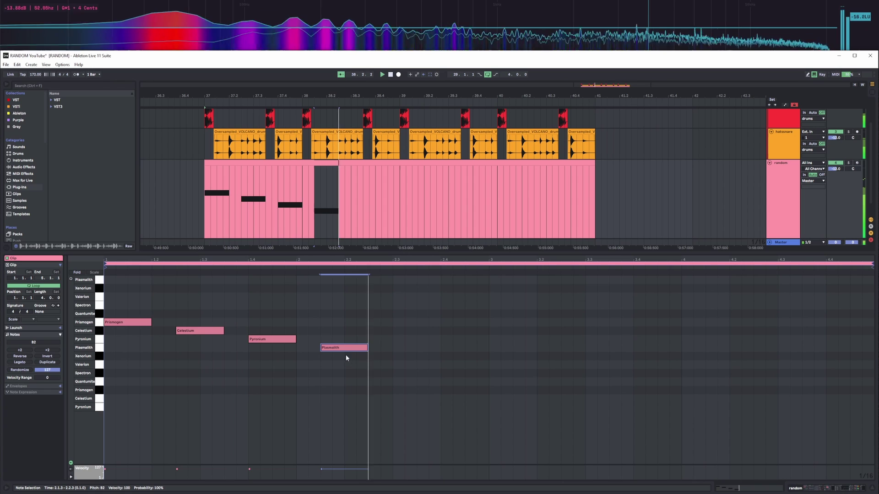
key(Left)
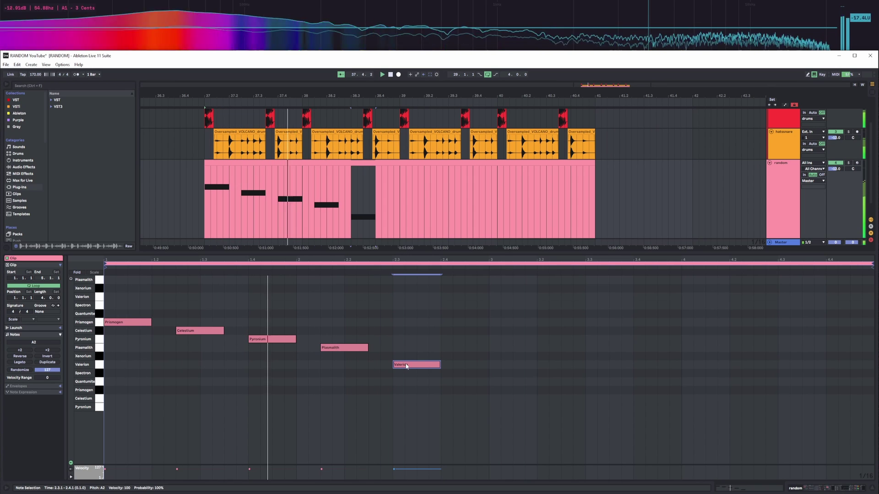
Compare the placement of the kick and hatssnare clips with the notes in the random track's clip.
click(776, 182)
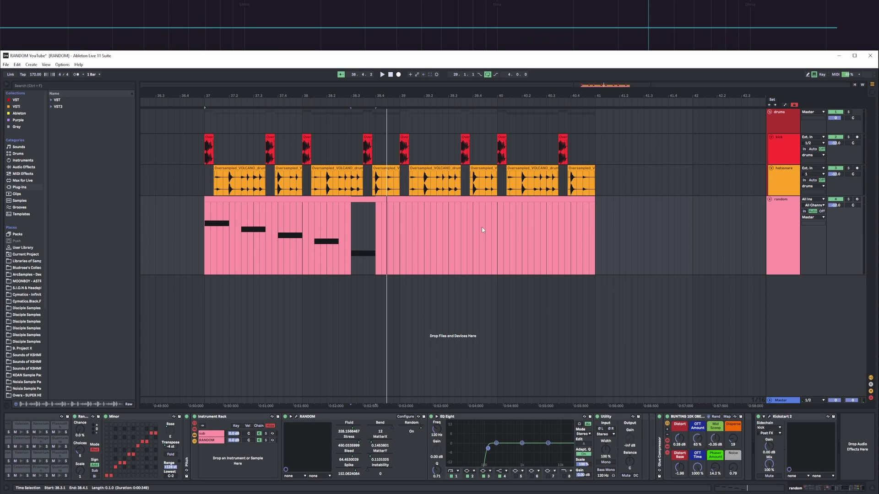
drag(198, 148, 583, 171)
drag(601, 172, 220, 152)
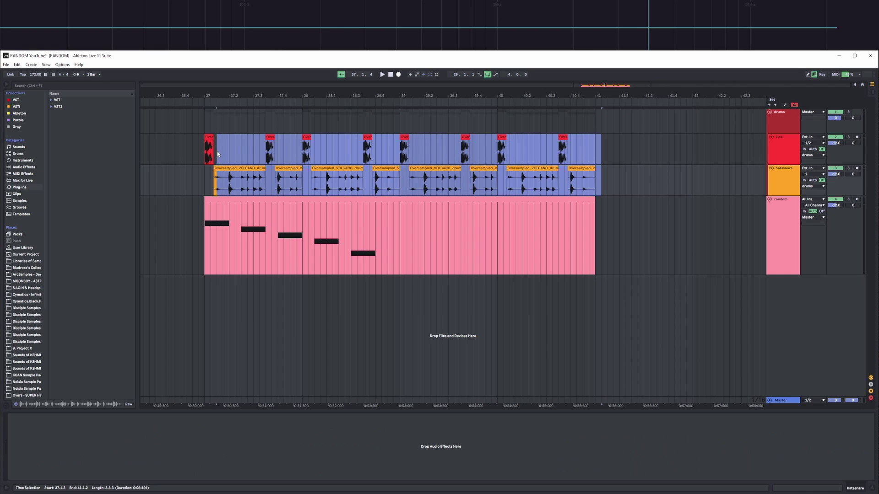
click(204, 152)
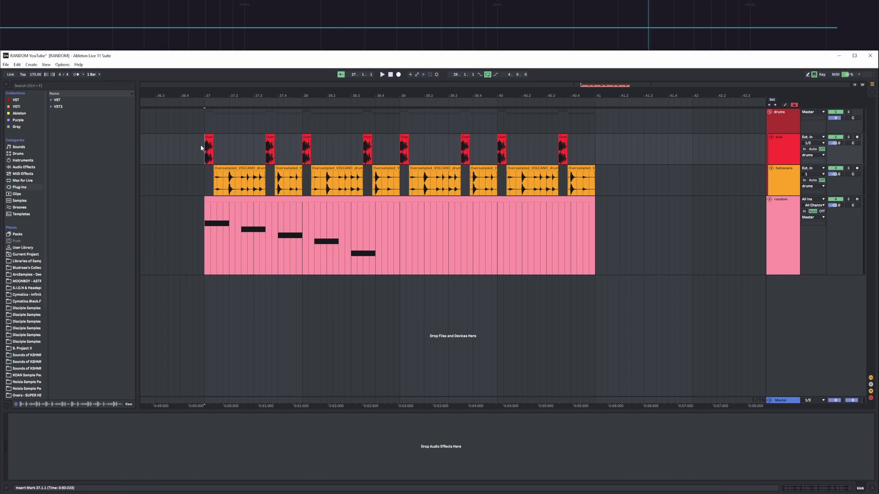
drag(202, 148, 569, 151)
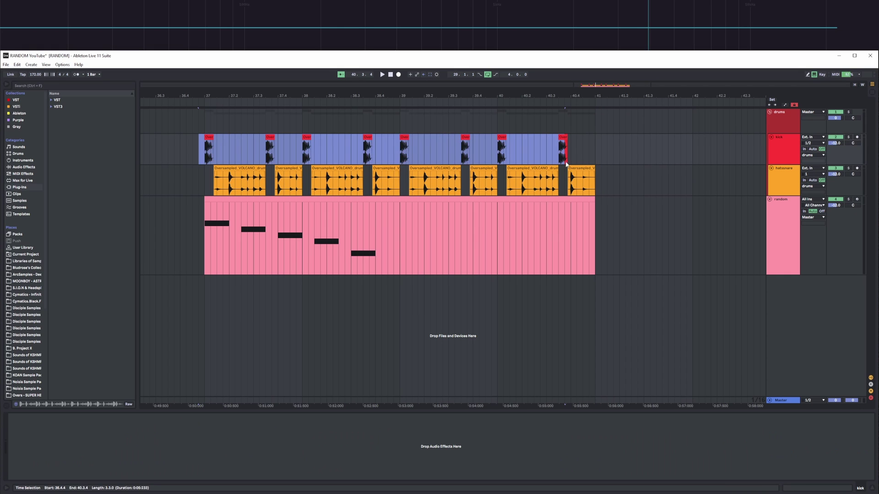
click(594, 170)
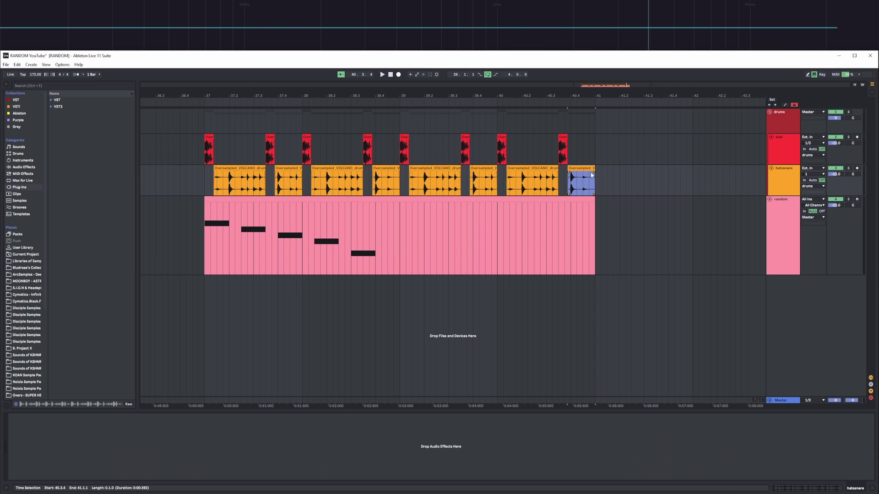
In the random clip, move the Celestium note to 1.2.1 and the Pyronium note to 1.2.4, shortening both to sixteenths.
click(308, 200)
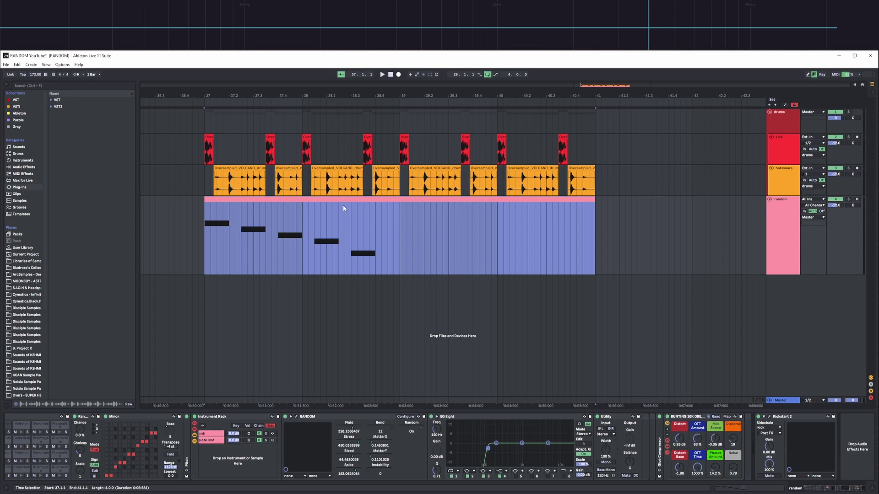
double_click(265, 200)
click(178, 330)
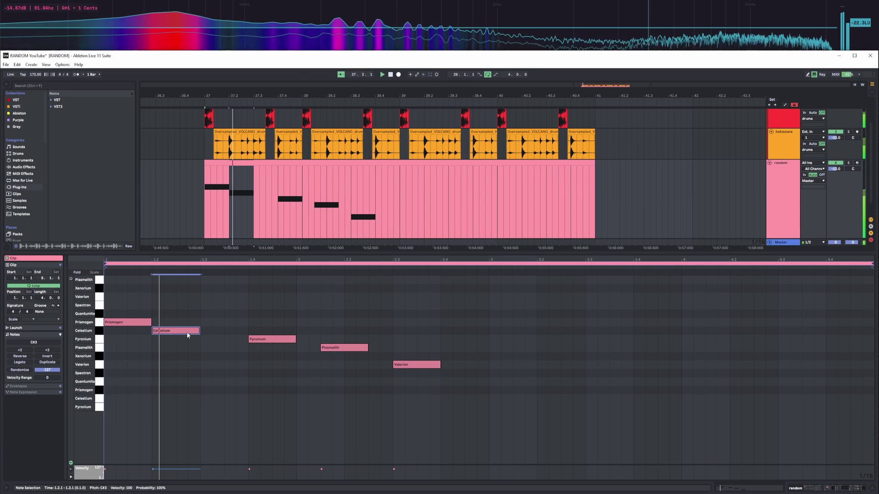
drag(267, 343, 200, 339)
key(space)
Add three short consecutive Pyronium notes starting at 1.3.2 and move the one-beat Plasmalith note to 1.3.4.
double_click(228, 339)
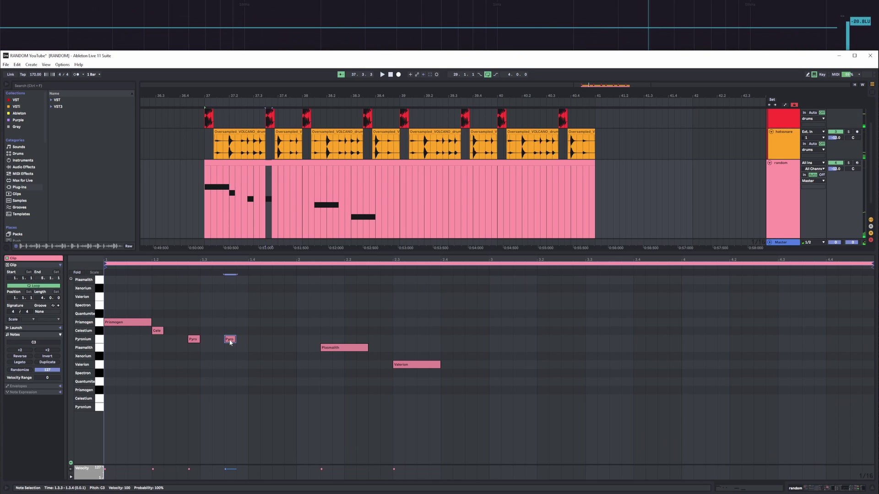
drag(231, 339, 221, 339)
key(ctrl+d)
double_click(237, 339)
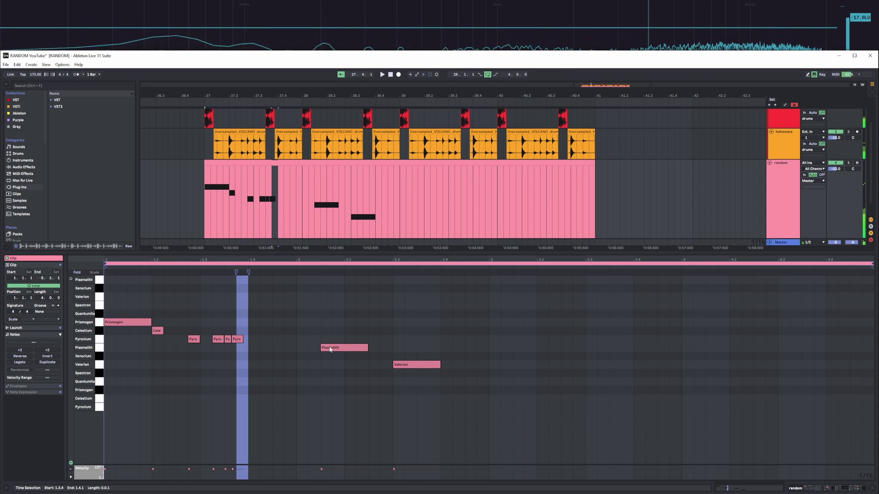
drag(354, 348, 270, 350)
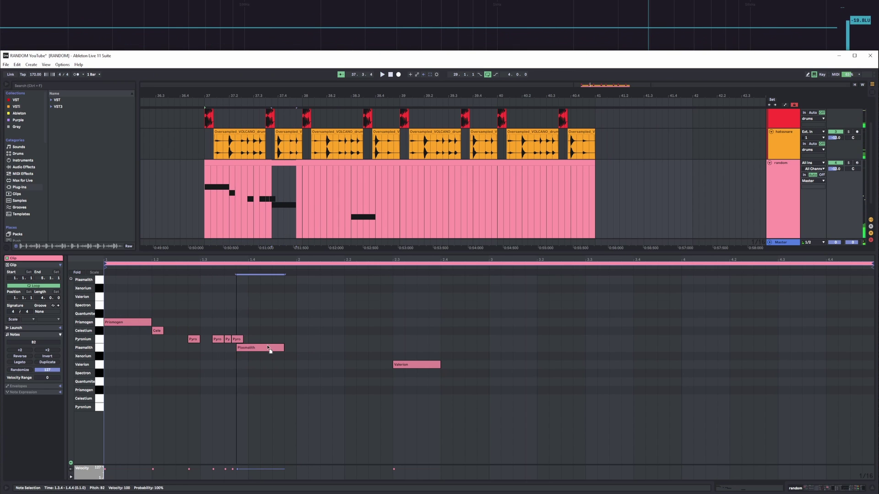
Randomize the macros of RANDOM RACK again and play the edited bass pattern with the drums.
click(790, 183)
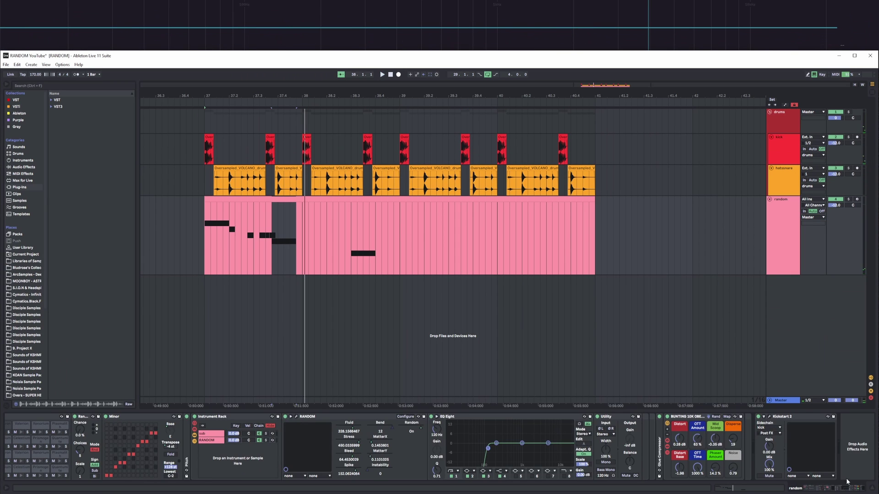
scroll(408, 440, up, 3)
click(158, 417)
key(space)
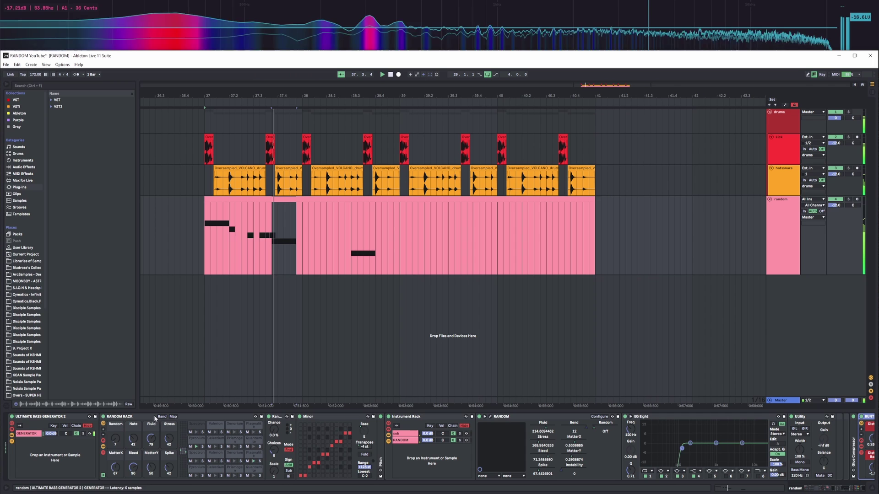
key(space)
Play the arrangement from 37.2.3 and select the random track.
click(251, 221)
key(space)
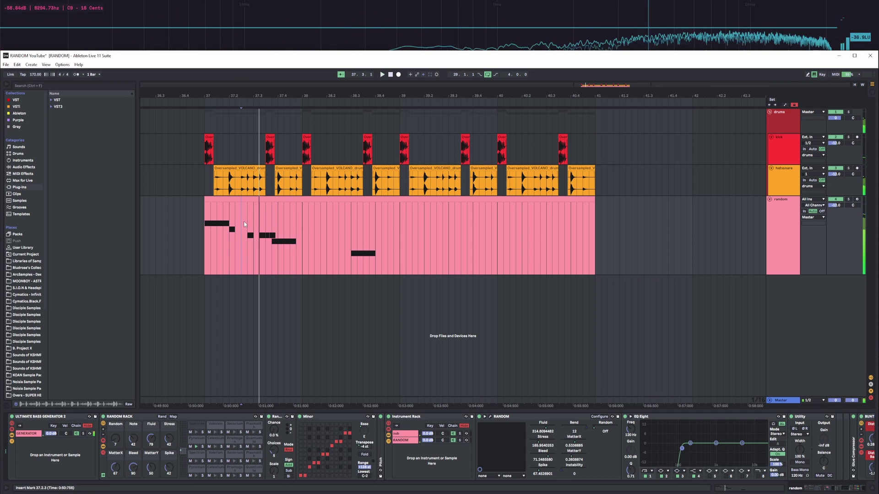
key(plus)
right_click(798, 301)
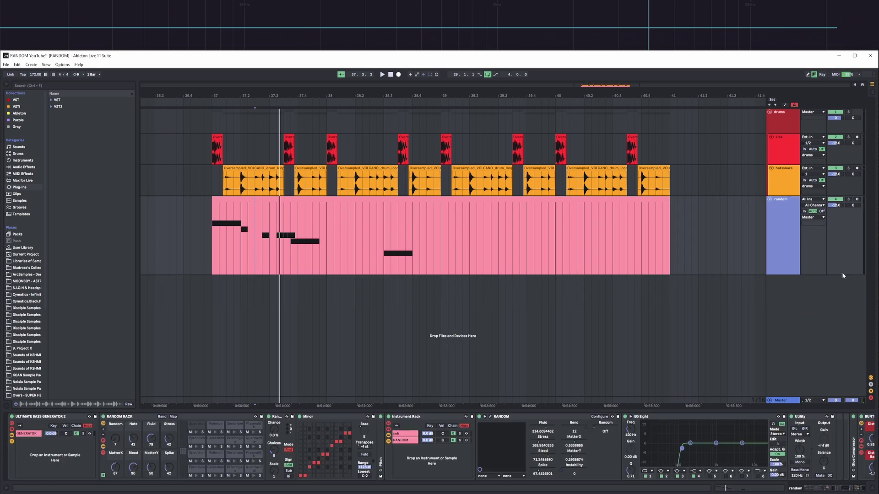
Add a new audio track below the random track and set its input to random, Post FX.
key(ctrl+t)
click(814, 280)
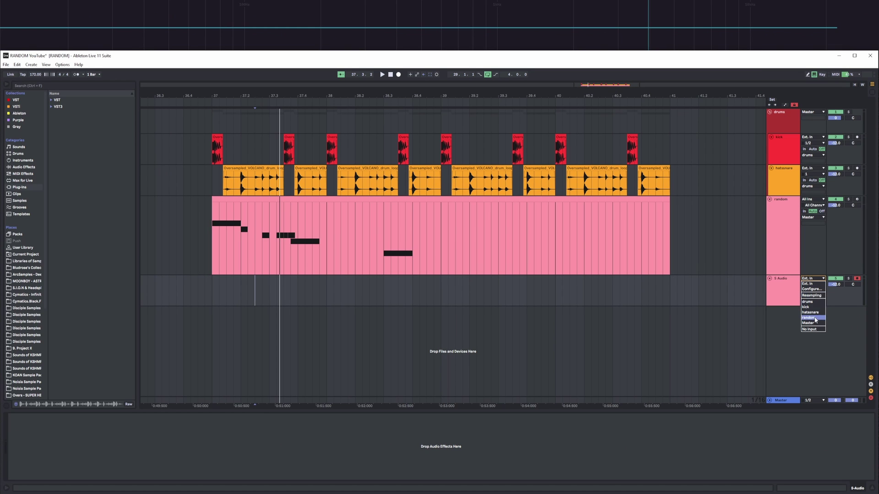
click(810, 285)
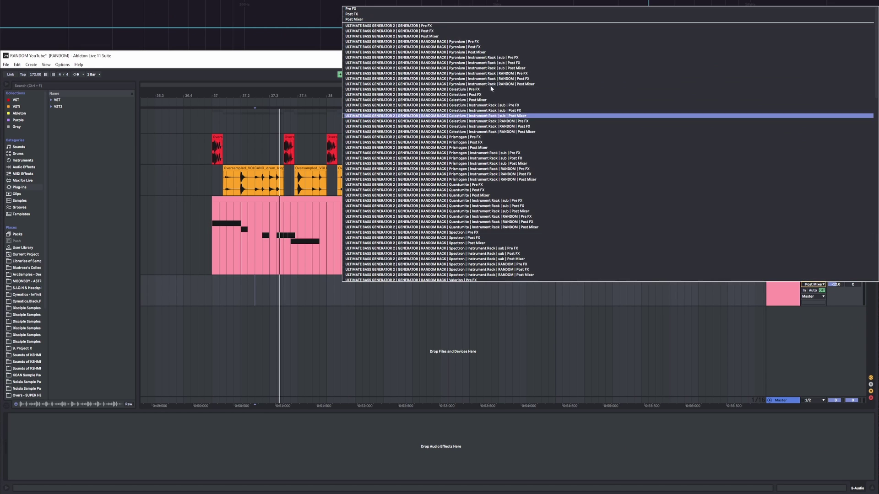
click(384, 15)
click(789, 256)
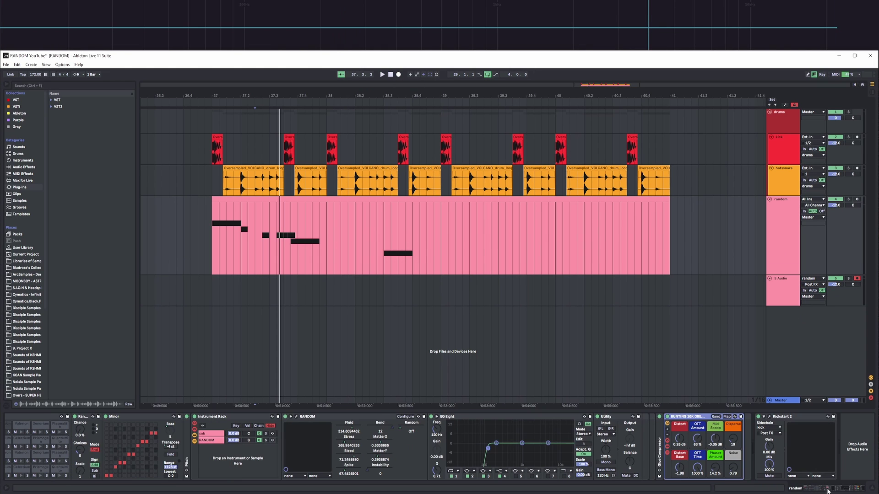
click(783, 298)
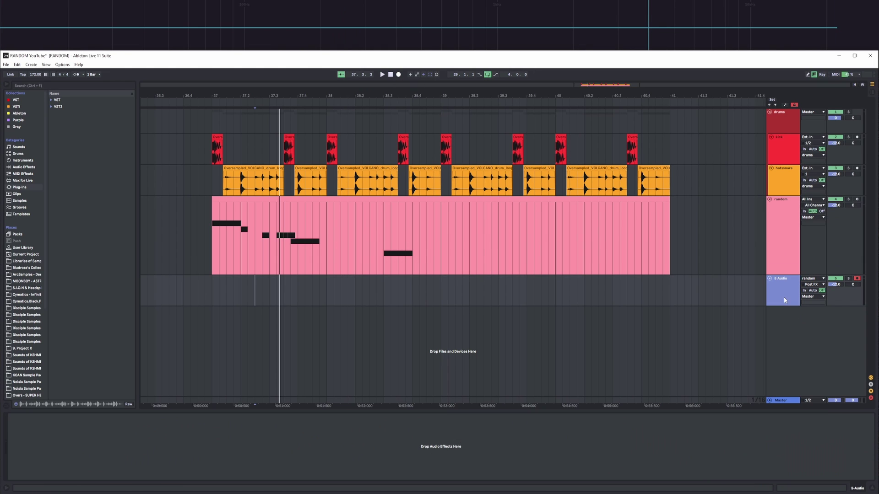
Record the random track's bass output onto the new audio track from 37.1.1 for about a bar and a half.
click(215, 290)
click(399, 75)
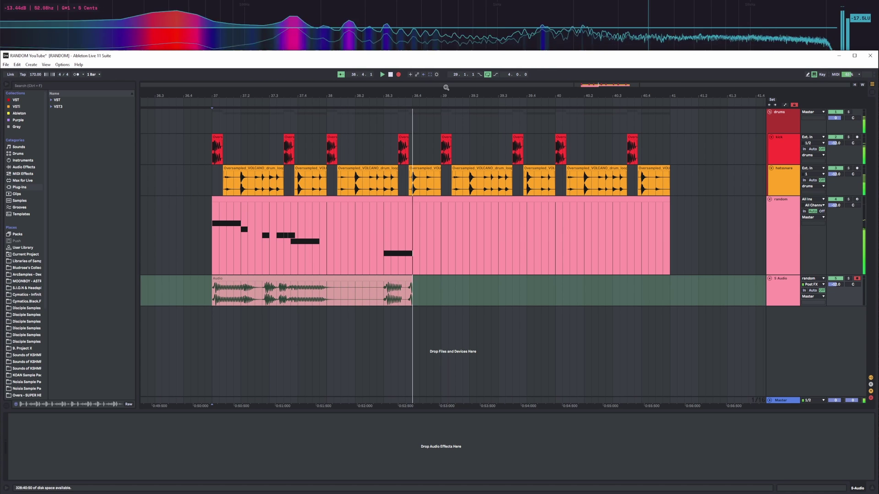
key(space)
Move the recorded bass segment from 37.2.4 to just past 37.3.2 onto a separate audio track below.
drag(266, 87, 270, 293)
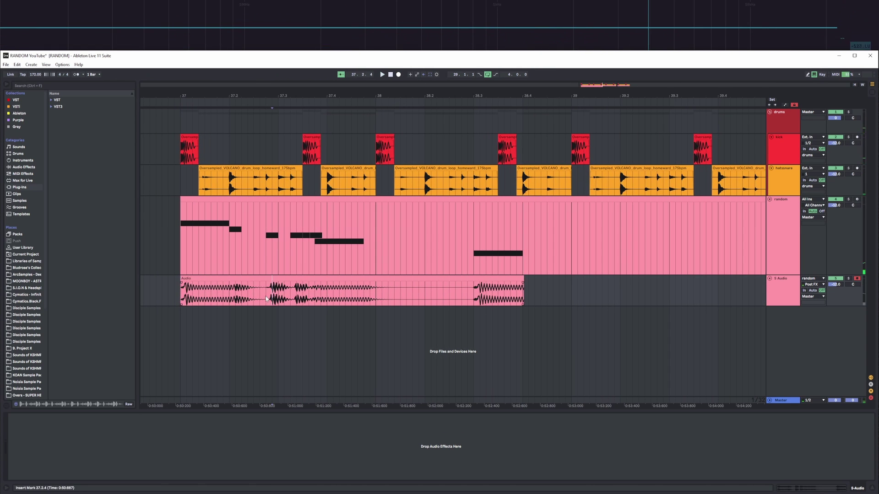
scroll(259, 104, up, 2)
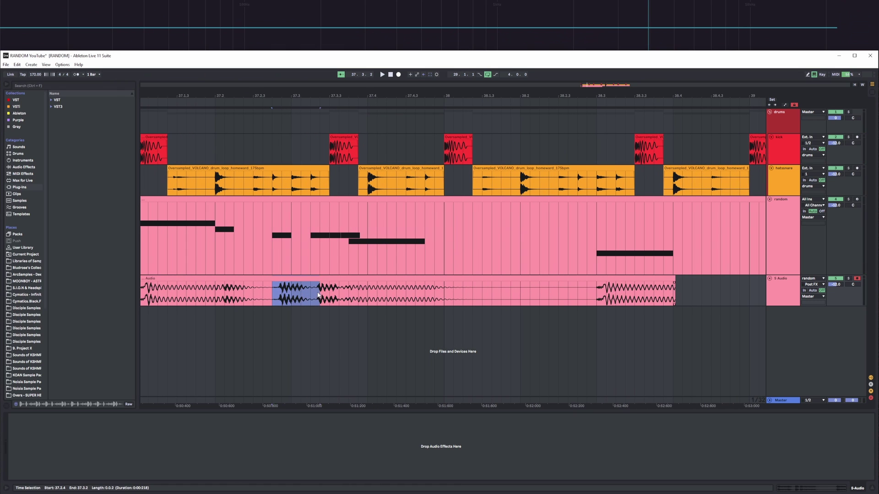
drag(315, 292, 311, 323)
scroll(301, 95, down, 1)
Set the isolated bass clip's warp mode to Complex Pro, transpose it by +7 semitones and play it.
double_click(321, 316)
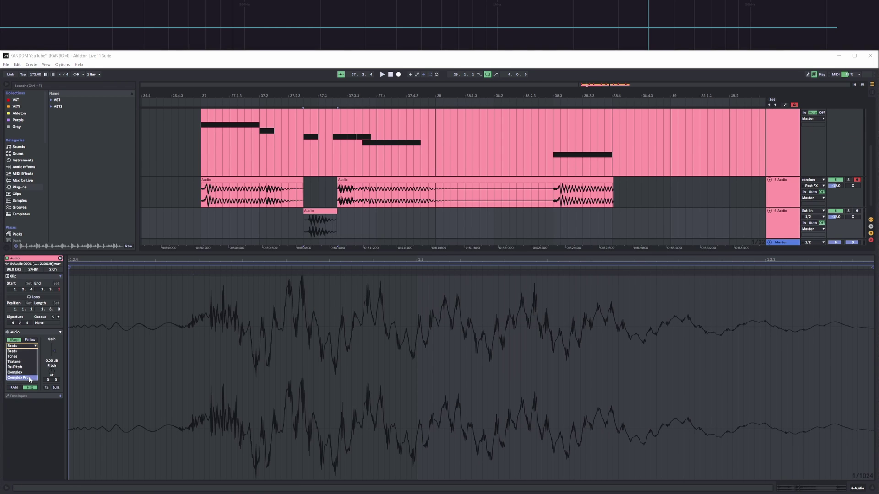
drag(52, 370, 53, 354)
key(space)
key(space)
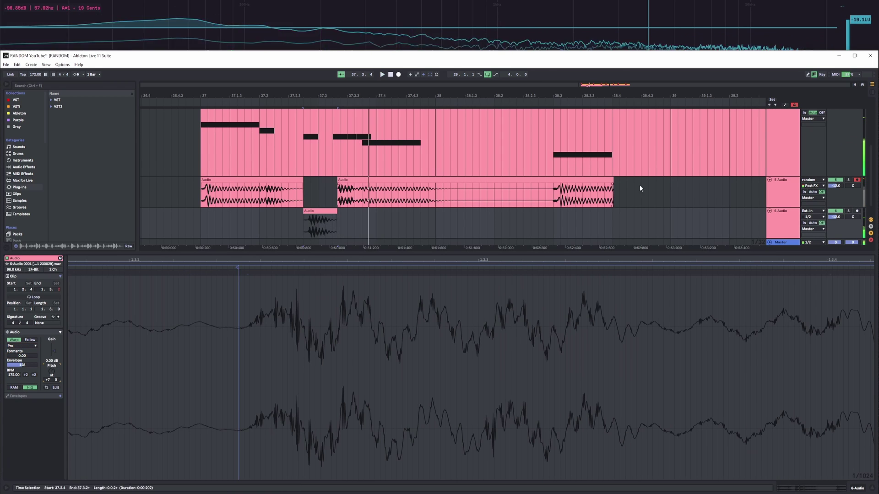
Solo the 6 Audio track and set the isolated clip's transposition to +4 semitones.
click(847, 211)
key(space)
drag(50, 372, 51, 380)
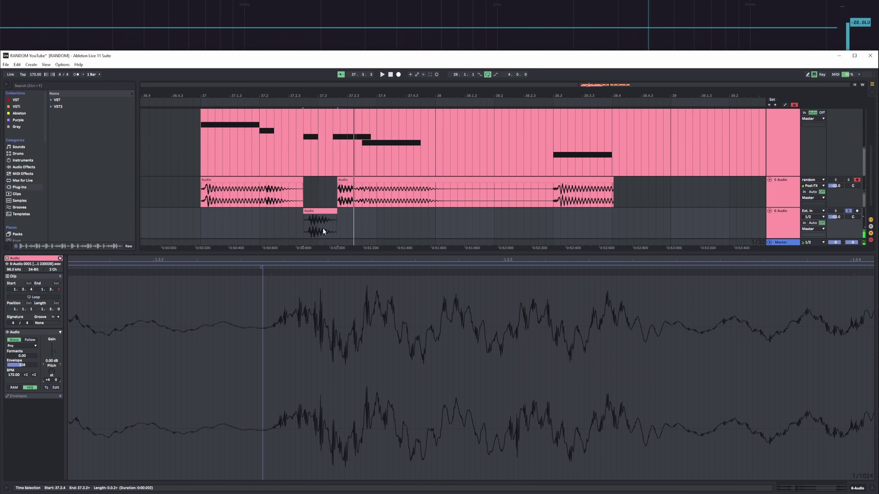
Stretch the isolated clip to end at 38.1.4, set its warp mode to Texture and play it.
drag(336, 213, 487, 218)
click(343, 230)
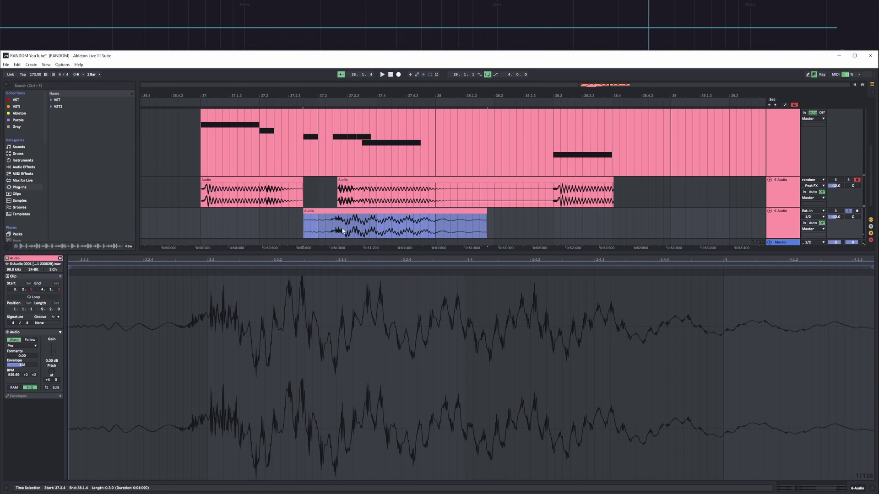
click(18, 347)
click(21, 364)
key(space)
Set the Texture grain size to about 228, transpose the stretched clip to -24 semitones and audition it repeatedly.
drag(22, 355, 52, 375)
key(space)
key(space)
key(space)
key(space)
key(space)
key(space)
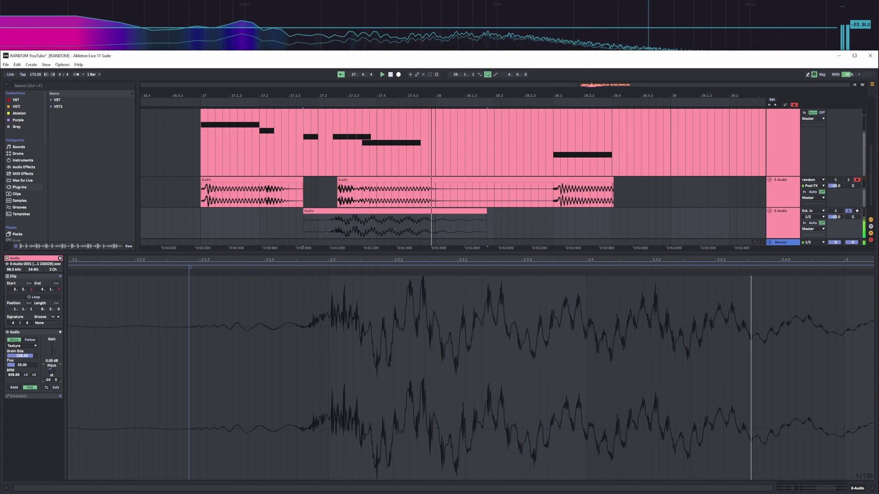
key(space)
key(space)
key(space)
Raise the stretched clip's pitch, reset its transposition to 0 and audition both settings.
drag(52, 373, 51, 365)
key(space)
key(space)
double_click(51, 373)
key(space)
key(space)
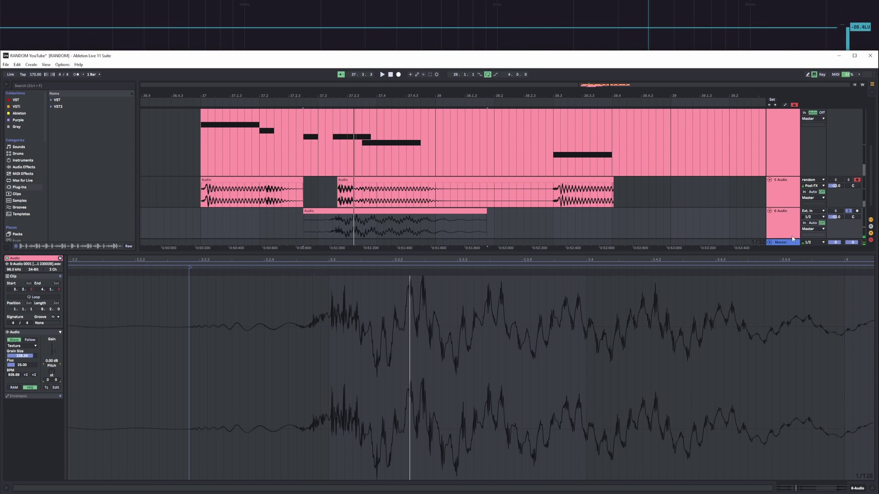
Show the take lanes of the 5 Audio track and loop the four bars from 37.1.1 to 41.1.1.
key(shift+Tab)
click(789, 290)
click(785, 320)
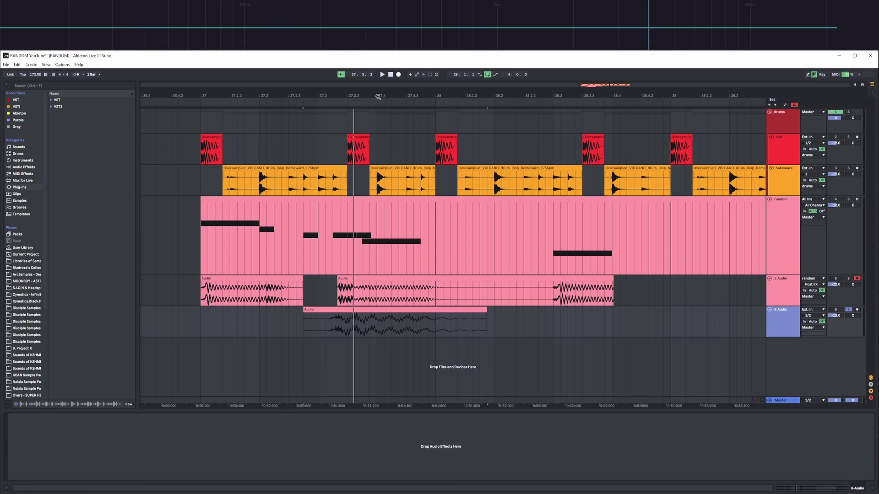
drag(380, 98, 349, 117)
click(645, 243)
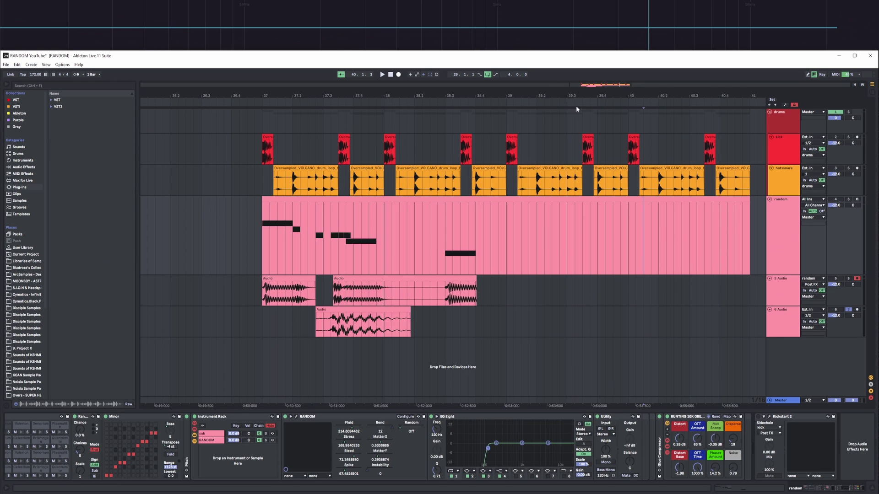
key(minus)
key(minus)
key(minus)
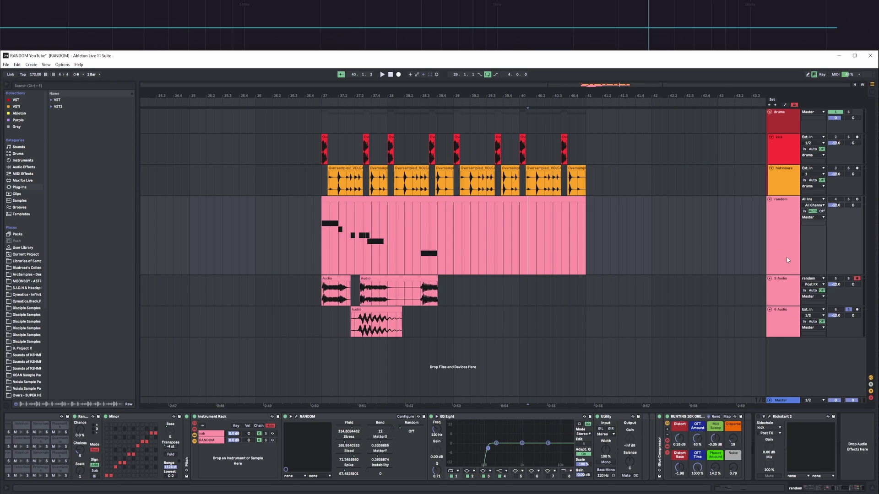
click(787, 286)
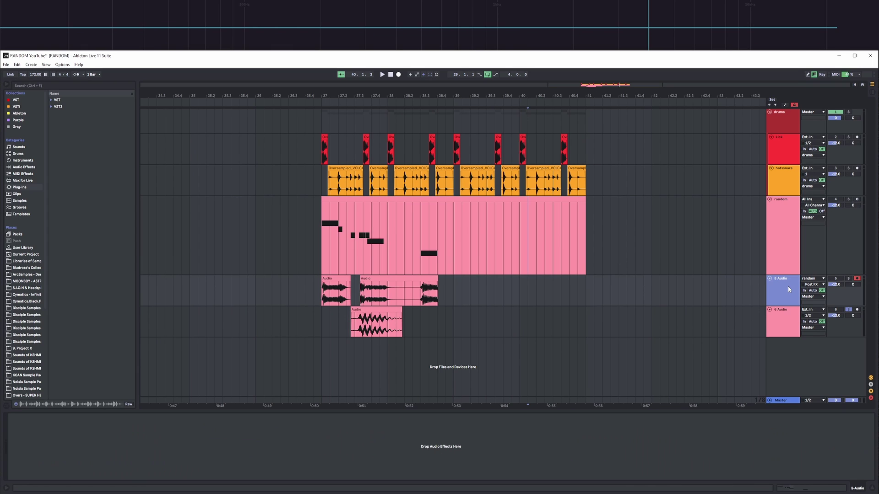
key(ctrl+alt+u)
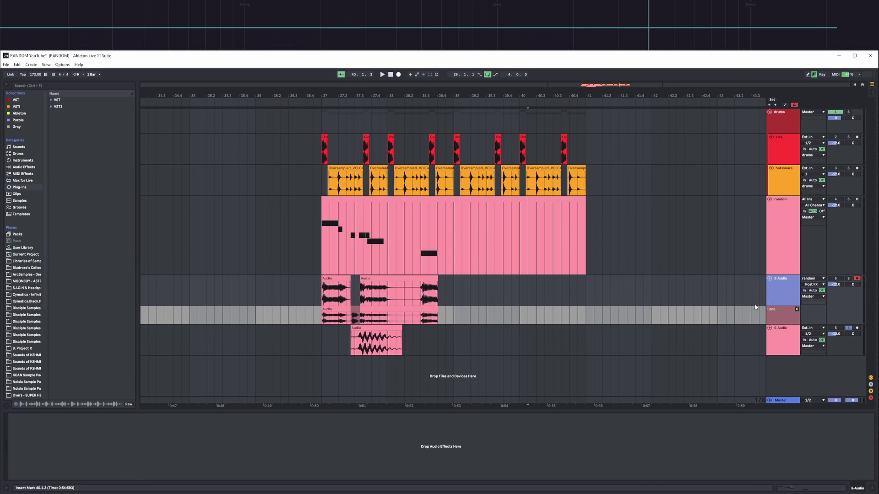
right_click(783, 296)
click(774, 289)
drag(322, 292, 599, 288)
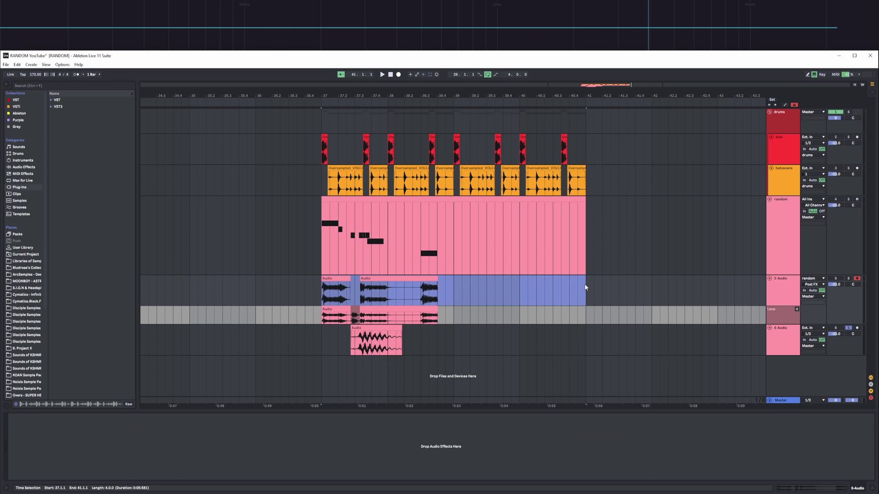
key(ctrl+l)
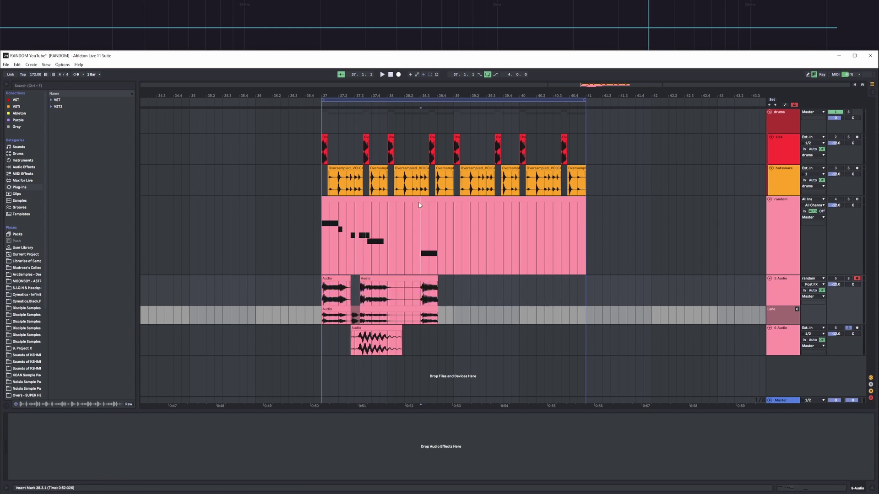
Replace the random clip's pattern with sixteen consecutive one-beat notes descending row by row from 37.1.1 to 41.1.1.
double_click(441, 213)
drag(150, 322, 200, 322)
drag(145, 365, 472, 330)
key(Delete)
drag(186, 323, 249, 283)
ctrl+drag(131, 280, 227, 288)
ctrl+drag(228, 289, 324, 297)
key(ctrl+a)
drag(392, 296, 345, 298)
ctrl+drag(131, 279, 420, 330)
ctrl+drag(609, 365, 705, 382)
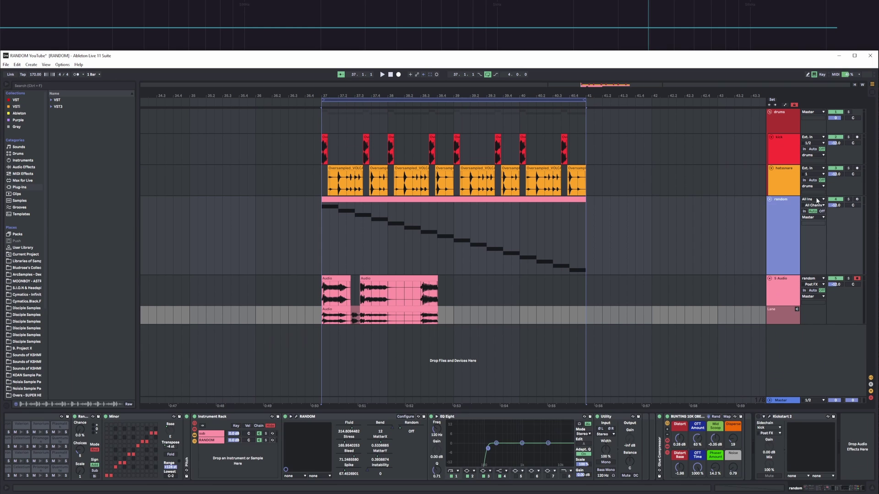
Solo the random and 5 Audio tracks and start loop-recording the bass output into take lanes.
click(410, 198)
click(410, 199)
key(F9)
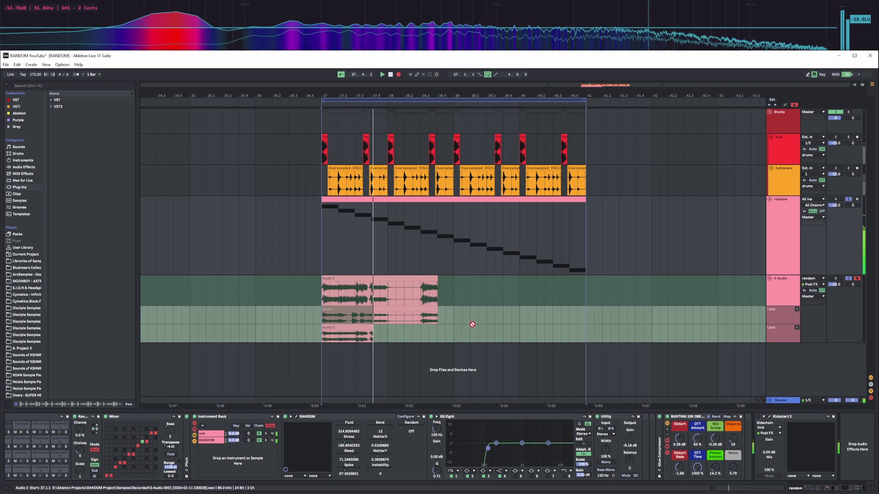
scroll(317, 437, up, 5)
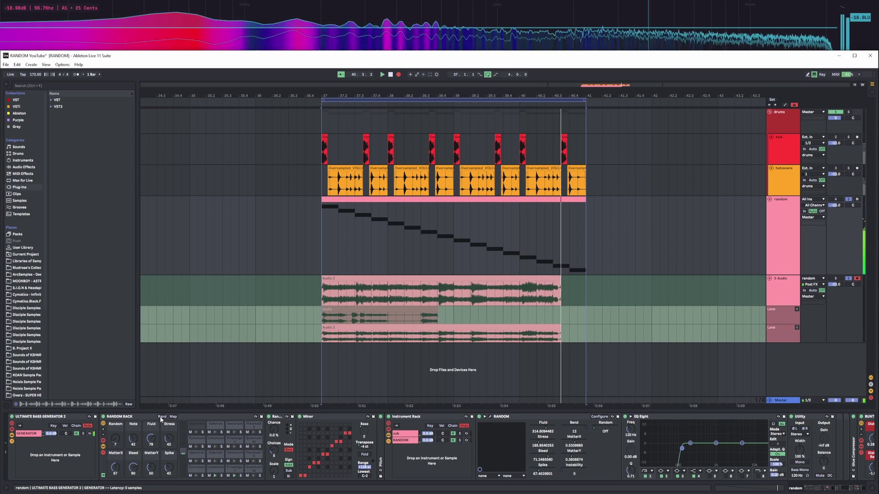
Randomize RANDOM RACK's macros three times to capture different takes, and stop the recording.
click(161, 416)
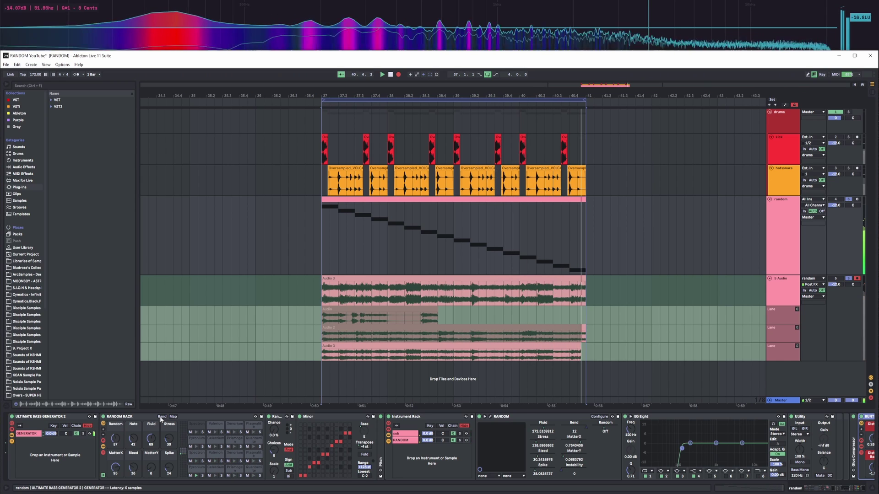
click(160, 416)
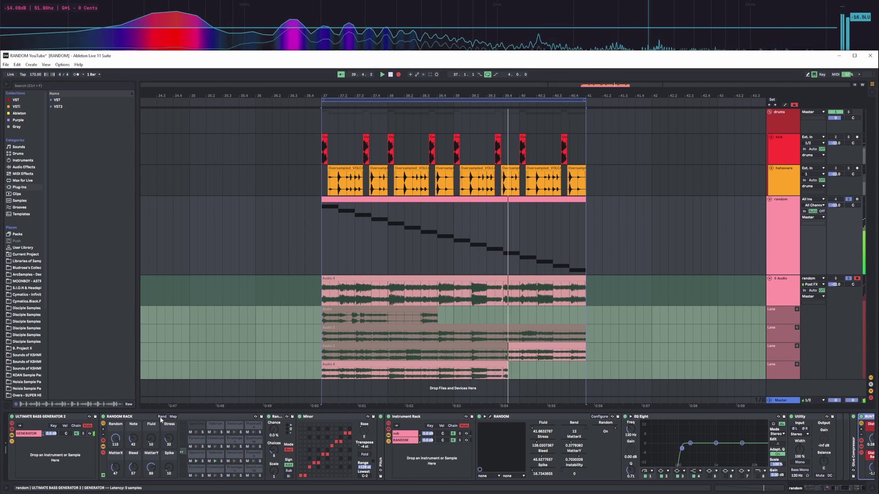
click(160, 416)
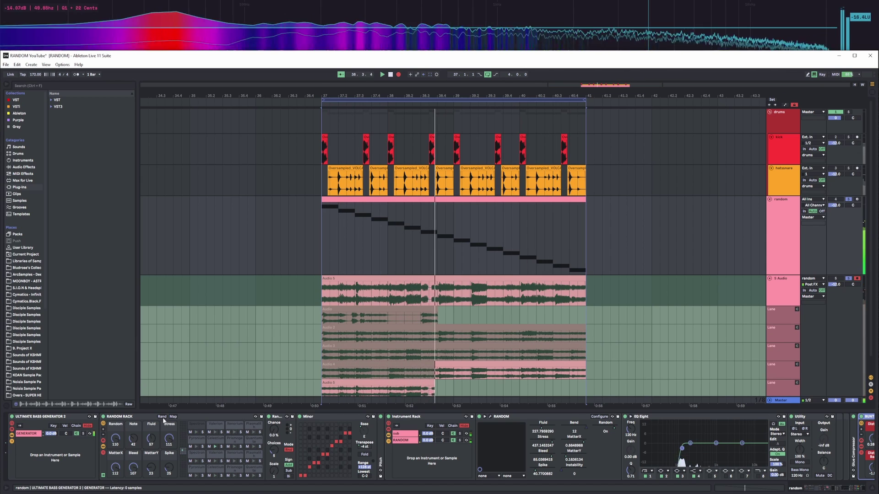
scroll(555, 307, down, 1)
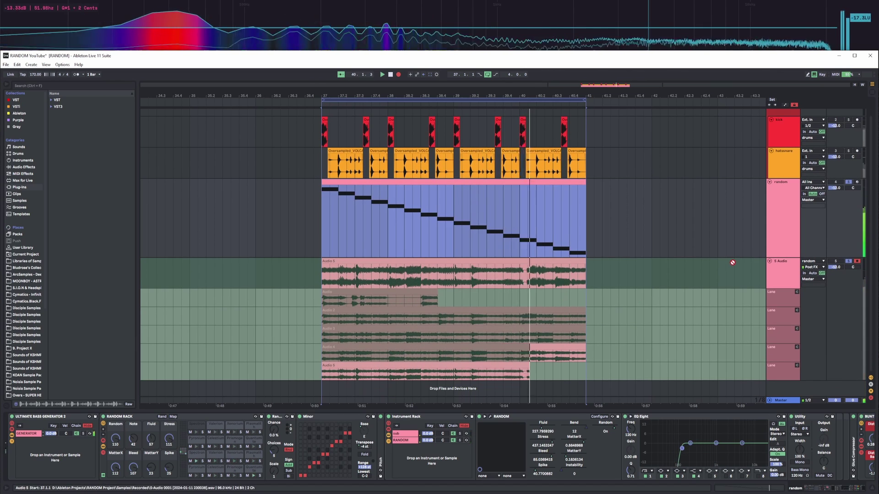
key(space)
scroll(669, 331, down, 1)
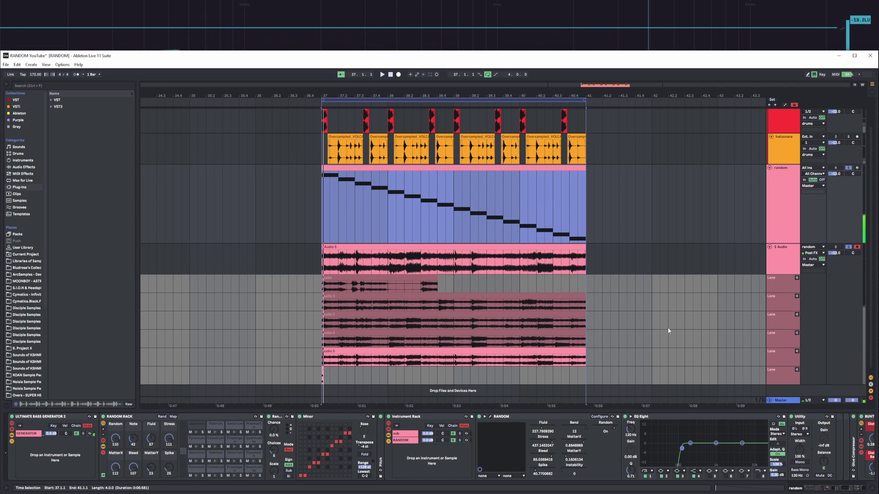
Show the end of the random track's device chain and search the plug-ins for "thermal" and "portal".
click(781, 213)
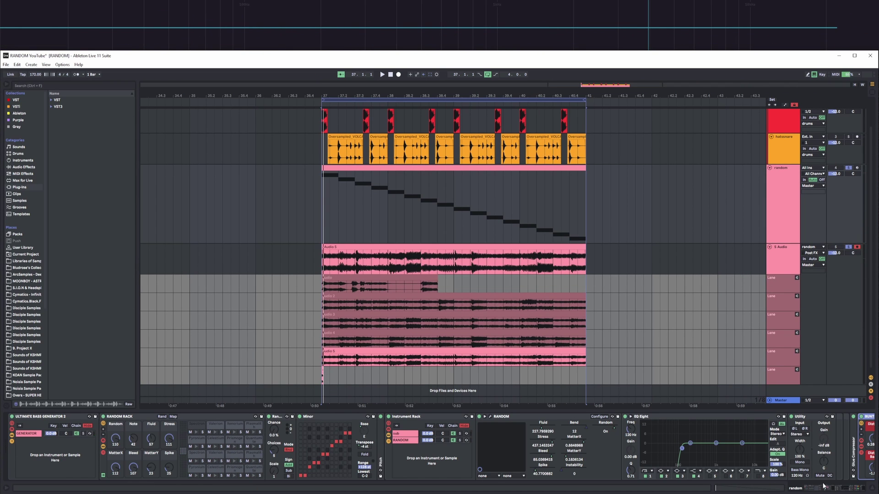
click(859, 488)
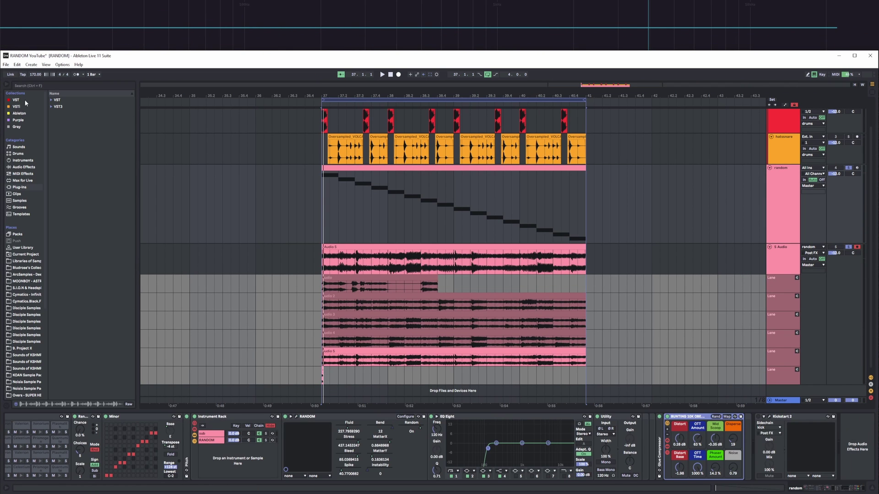
click(62, 86)
text(ther)
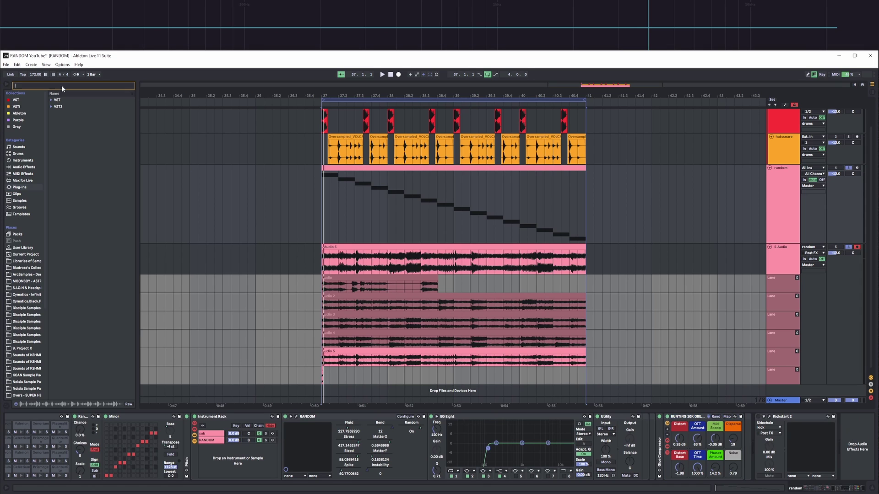
text(mal)
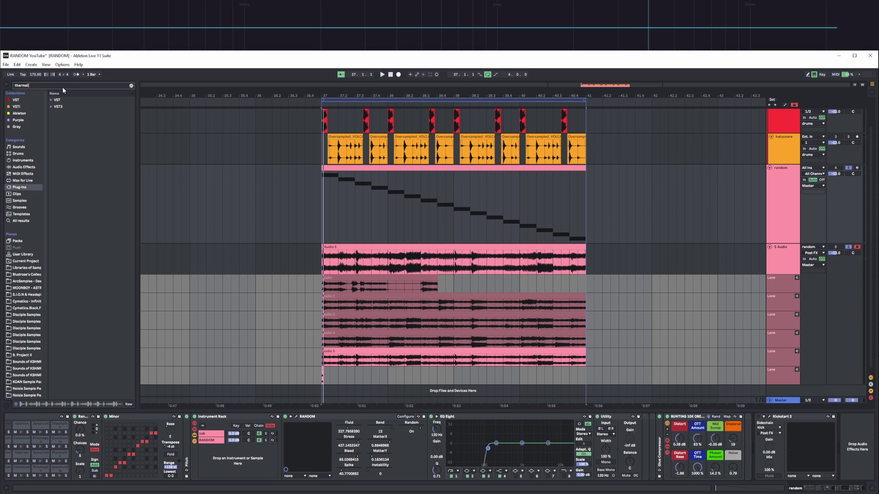
text(portal)
Insert Output's VST3 Portal between the Glue Compressor and the BUNTING rack on the random track, and open its preset browser.
click(51, 101)
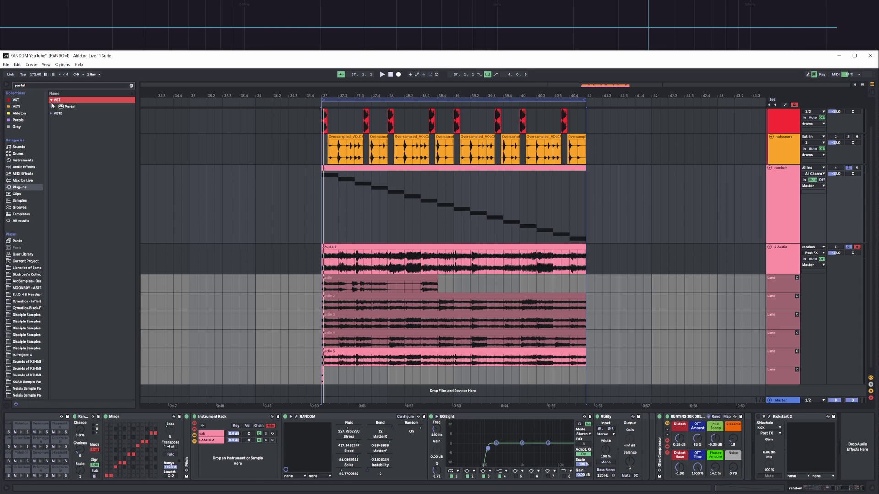
click(52, 114)
click(58, 115)
click(71, 120)
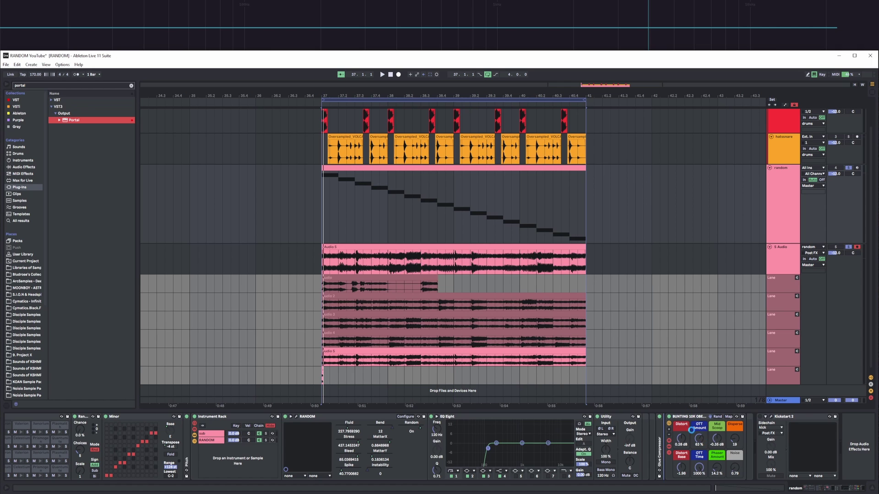
drag(691, 430, 689, 420)
click(391, 191)
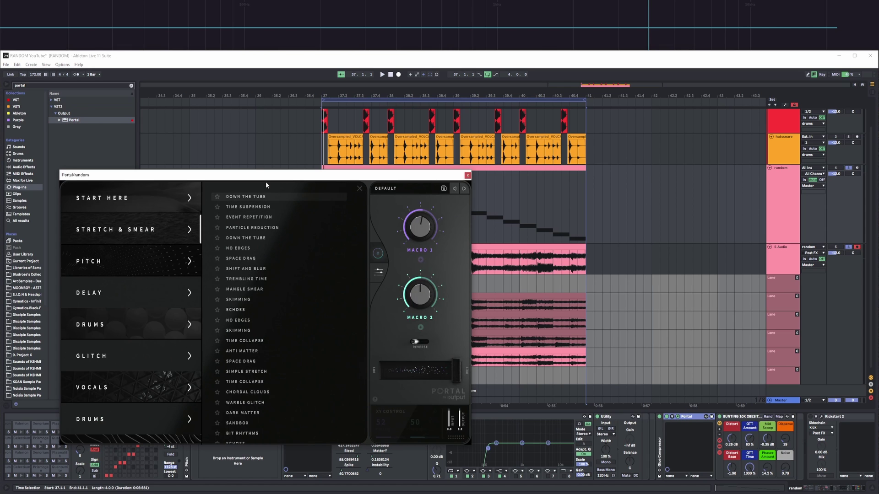
Load Portal's Shift And Blur preset after trying Down The Tube, and unsolo the 5 Audio track while the loop plays.
click(243, 237)
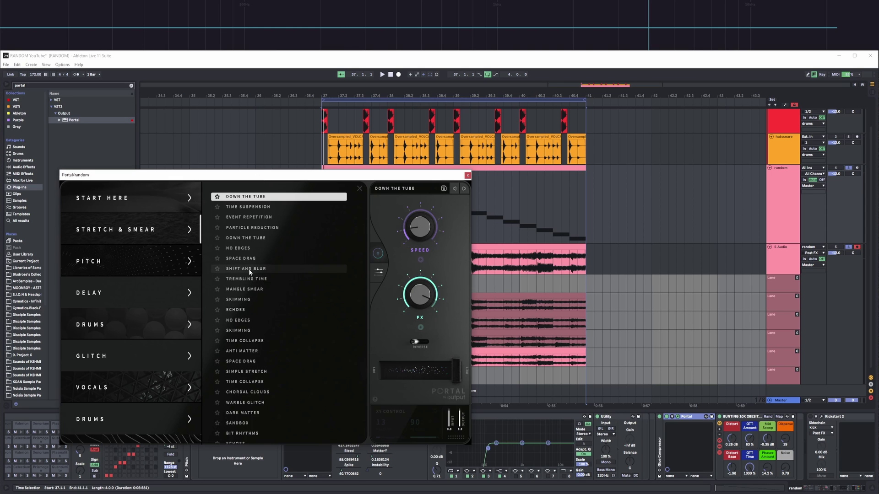
click(334, 269)
drag(257, 174, 174, 168)
drag(242, 170, 201, 138)
key(space)
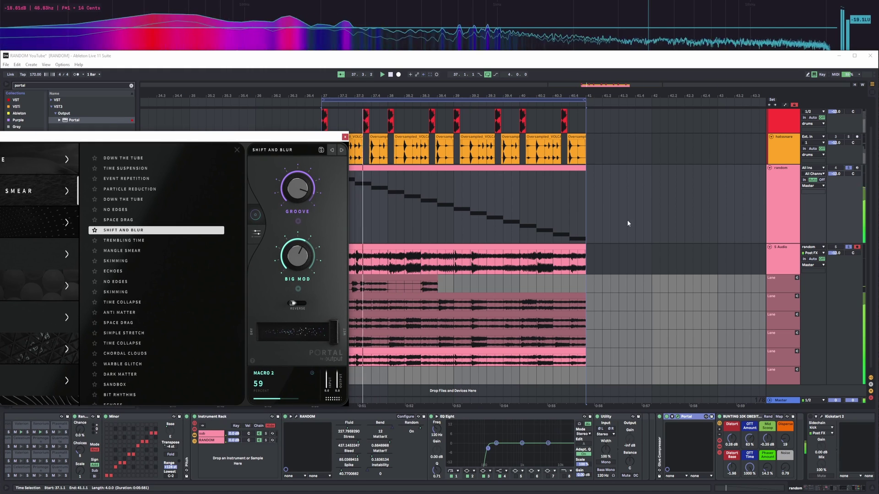
click(848, 247)
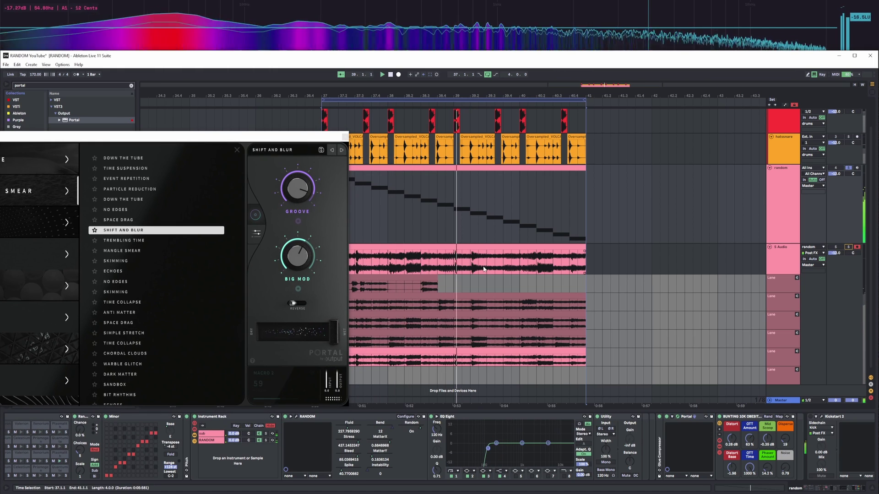
Raise Portal's Big Mod to 100, and switch to the Echoes preset.
drag(298, 201, 302, 178)
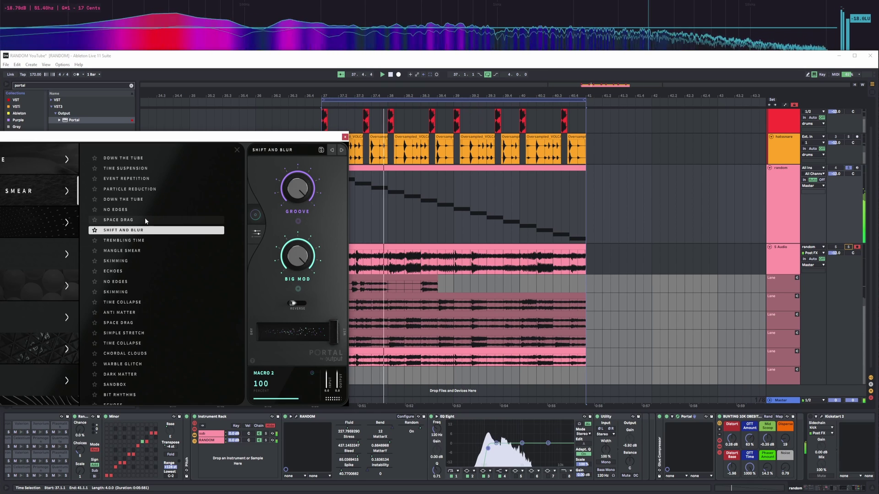
drag(178, 139, 231, 144)
click(192, 276)
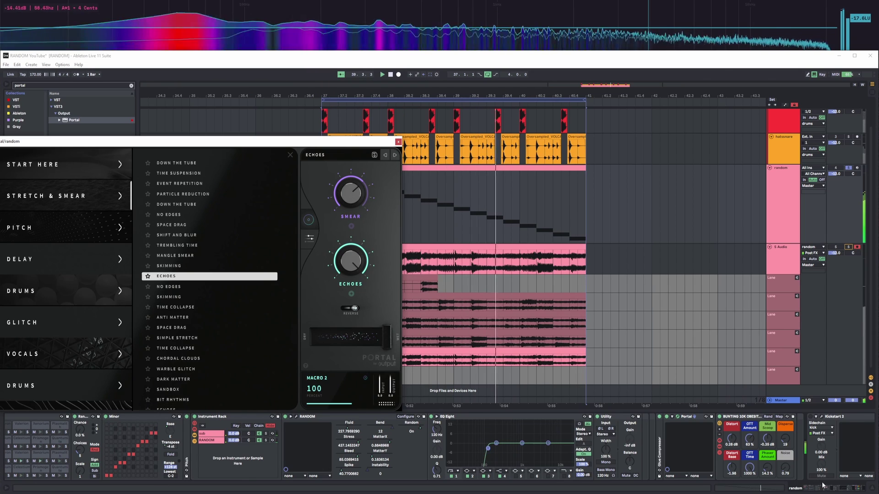
Load Portal's Stretch And Offset preset, set Stretch to 53 and turn Offset down.
scroll(156, 418, left, 4)
scroll(183, 324, down, 3)
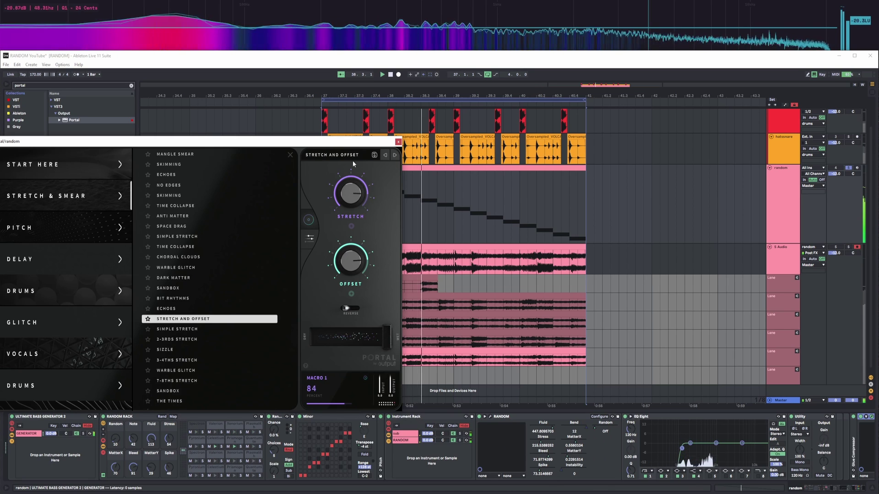
drag(360, 274, 357, 293)
drag(349, 192, 292, 298)
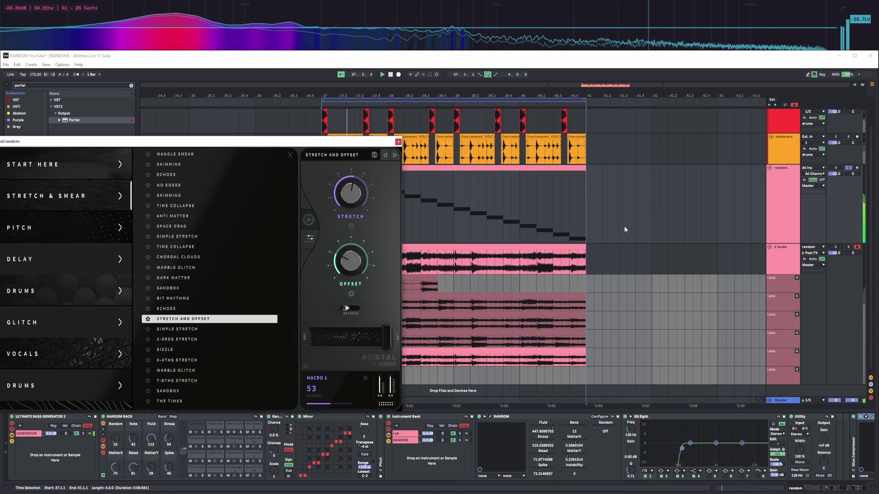
Loop-record the bass into 5 Audio while varying Portal's Stretch and Offset, ending with Stretch at 16, and stop.
key(F9)
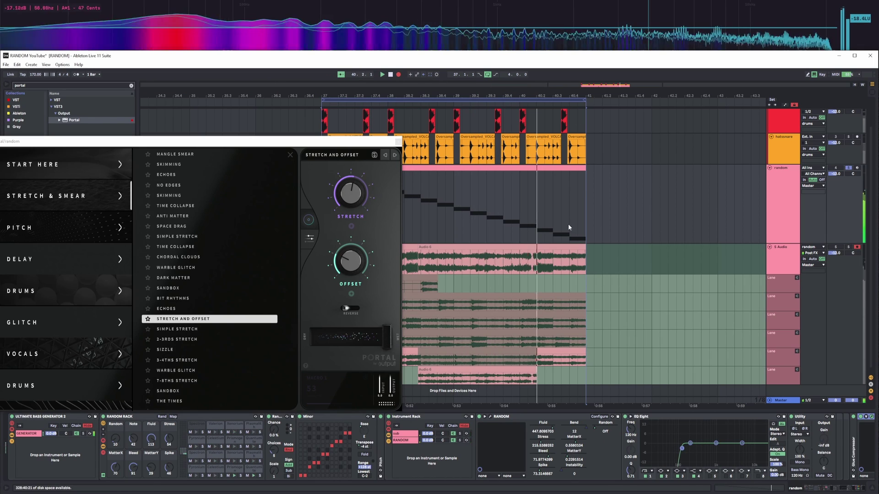
drag(352, 196, 348, 165)
drag(351, 261, 374, 257)
drag(353, 193, 359, 228)
key(space)
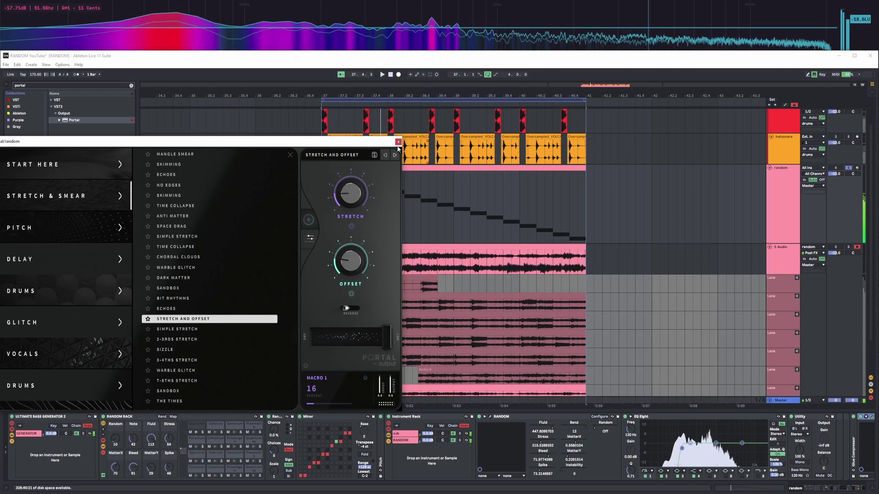
Close Portal and comp the Audio 6 take from 38.3.1 to 38.4.1 into the 5 Audio main lane.
click(398, 142)
scroll(521, 267, down, 3)
click(452, 340)
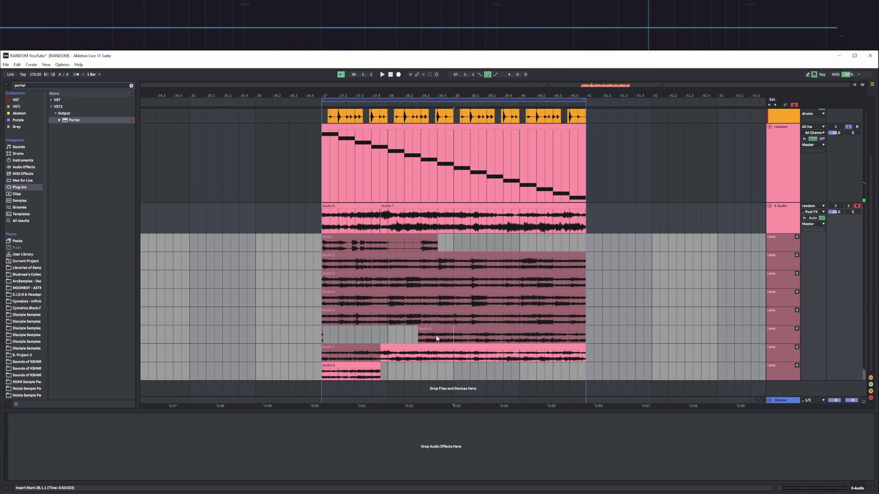
click(432, 335)
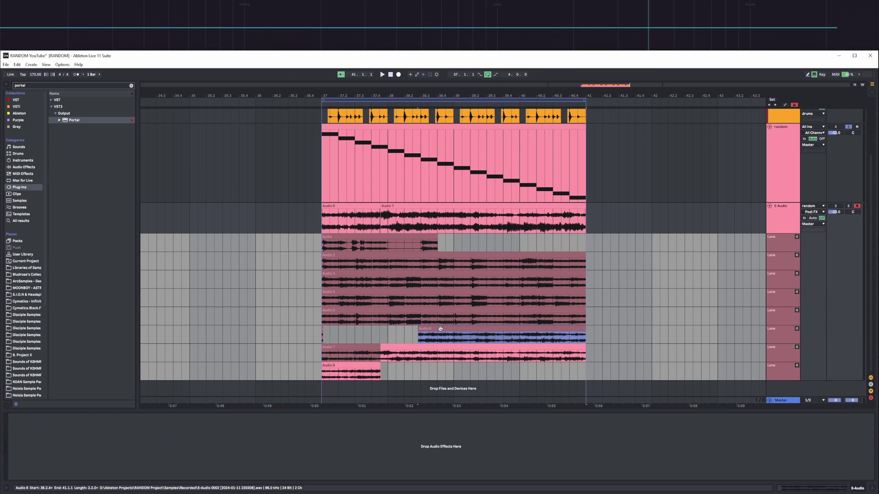
drag(421, 335, 433, 334)
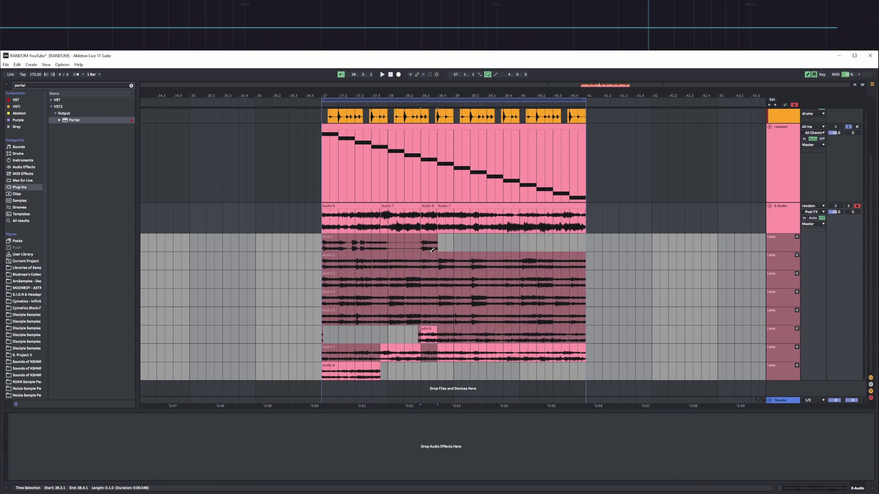
Move the comped Audio 6 slice to 37.1.1 on 5 Audio, and unsolo and mute the random track.
click(431, 213)
drag(430, 213, 331, 213)
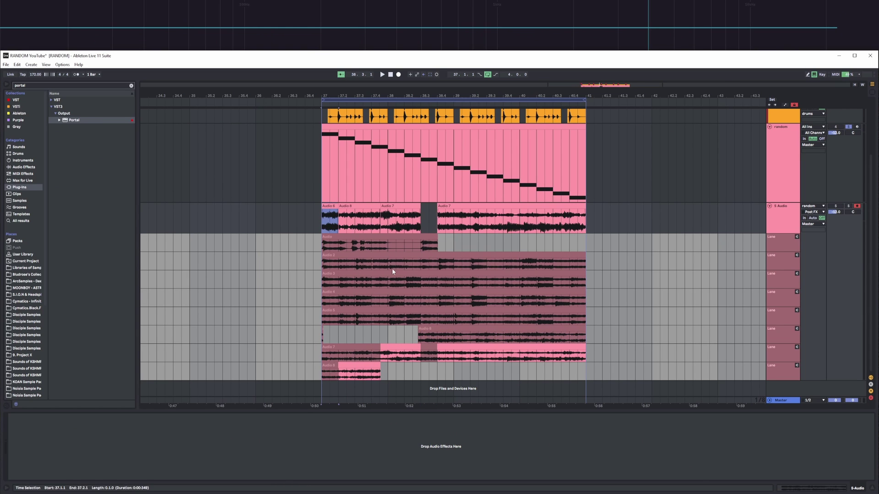
scroll(788, 189, up, 1)
click(789, 190)
click(837, 149)
click(333, 227)
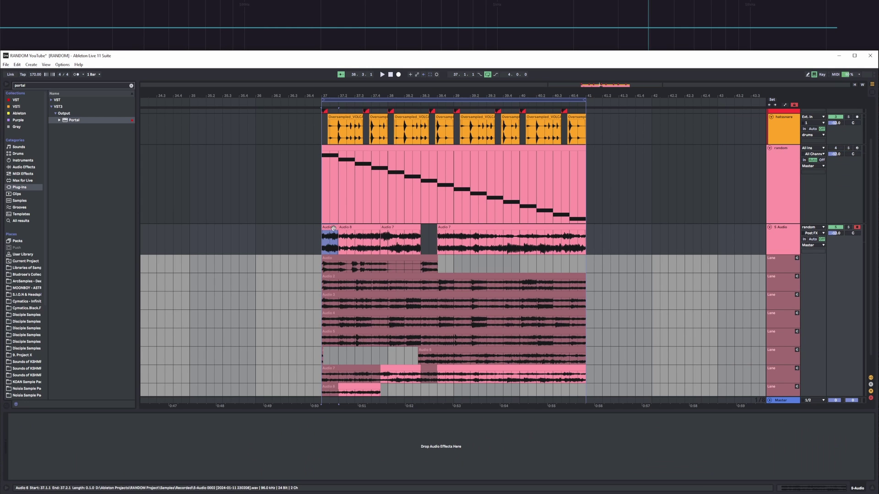
Select the random track and show the end of its device chain from Portal to Kickstart 2.
drag(338, 241, 585, 221)
click(835, 151)
click(530, 215)
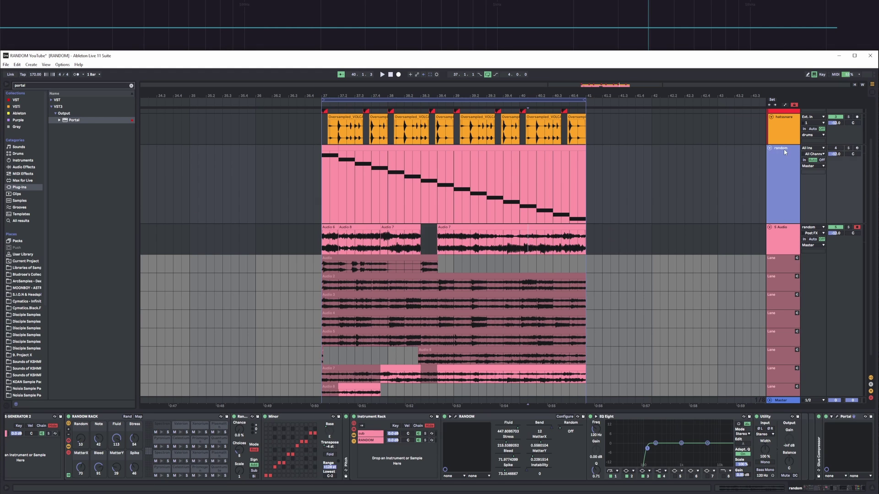
click(855, 435)
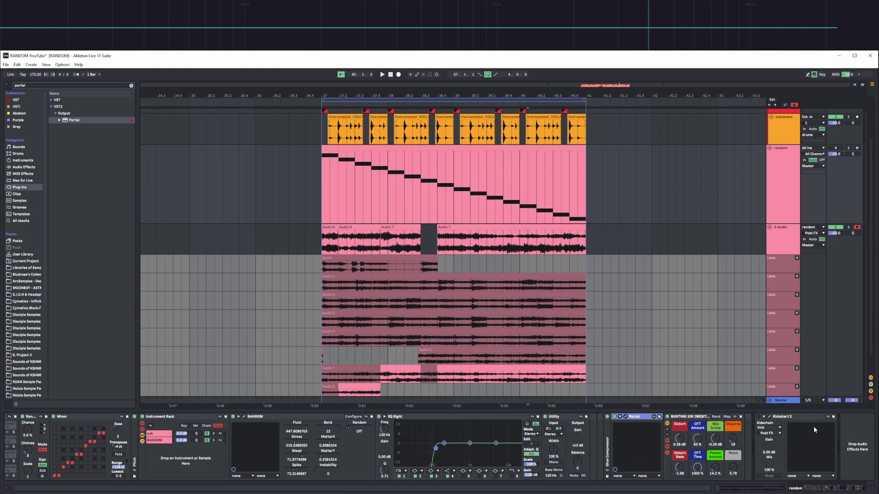
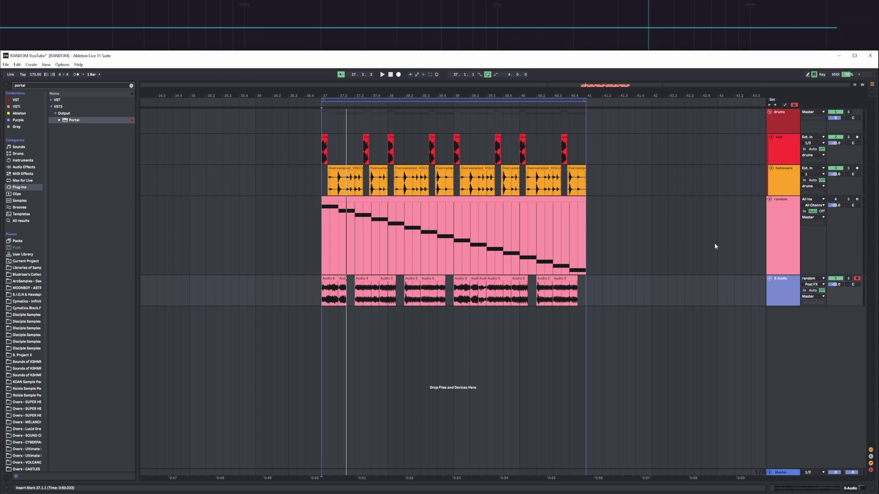
Bring the Untitled 11 audio file in on a new track at bar 37 and audition it from bar 41.
key(super+e)
key(space)
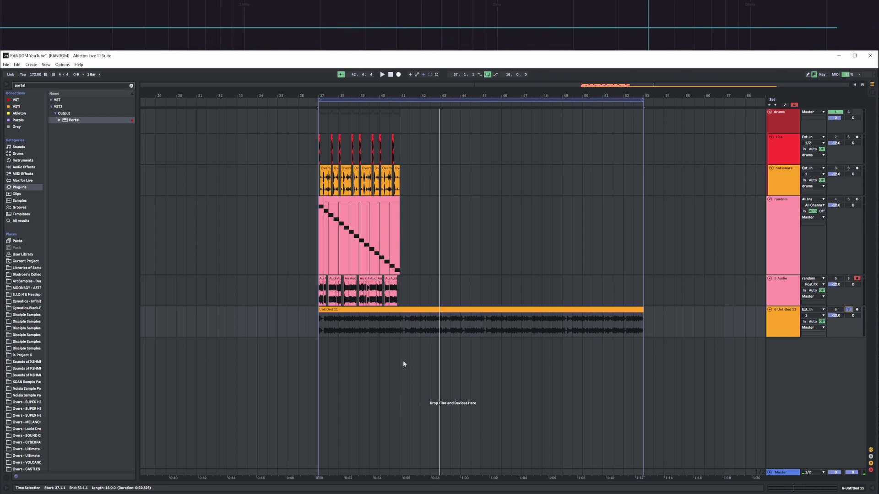
click(401, 330)
key(space)
click(402, 330)
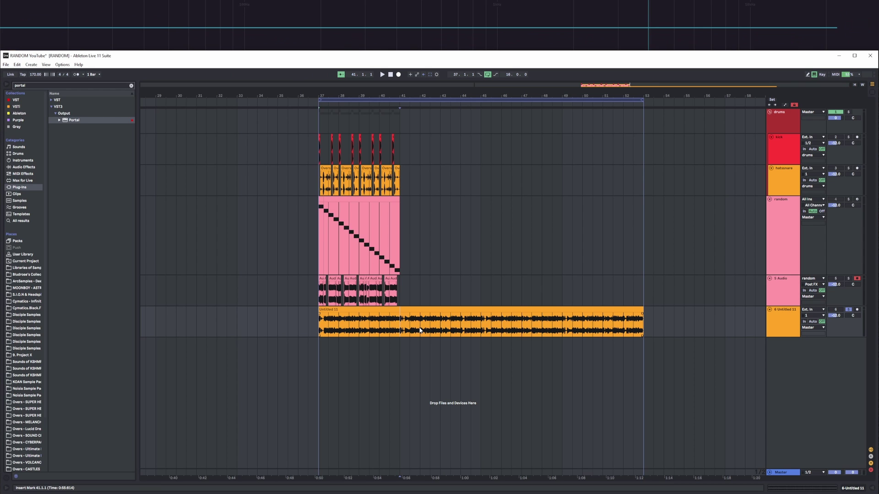
drag(398, 95, 341, 104)
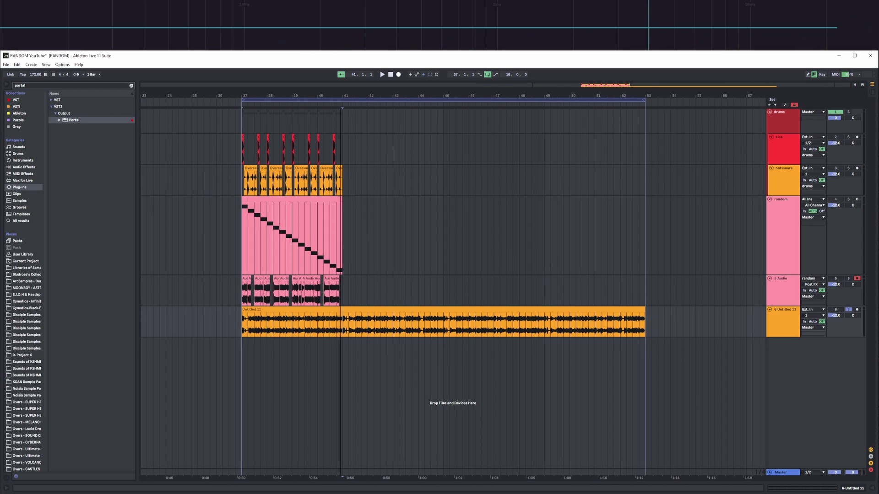
click(360, 326)
Delete the 6 Untitled 11 and 5 Audio tracks.
click(832, 310)
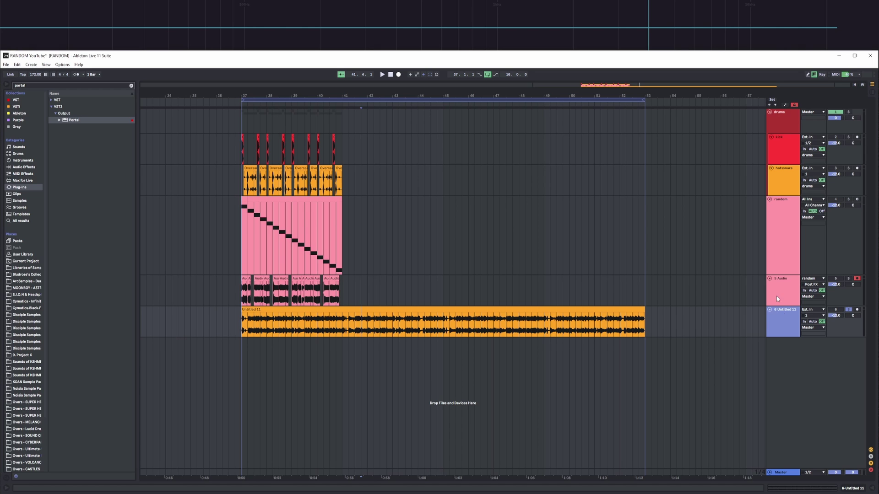
key(Delete)
key(Delete)
Show the random track's devices and try the Random device's Chance at 100 %, returning it to 0 %.
double_click(779, 226)
drag(822, 488, 781, 492)
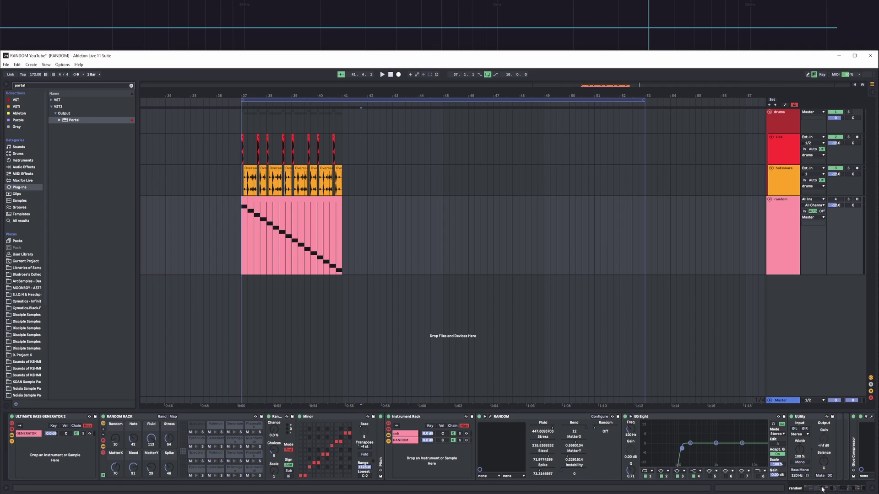
click(276, 418)
drag(274, 430, 273, 389)
click(315, 417)
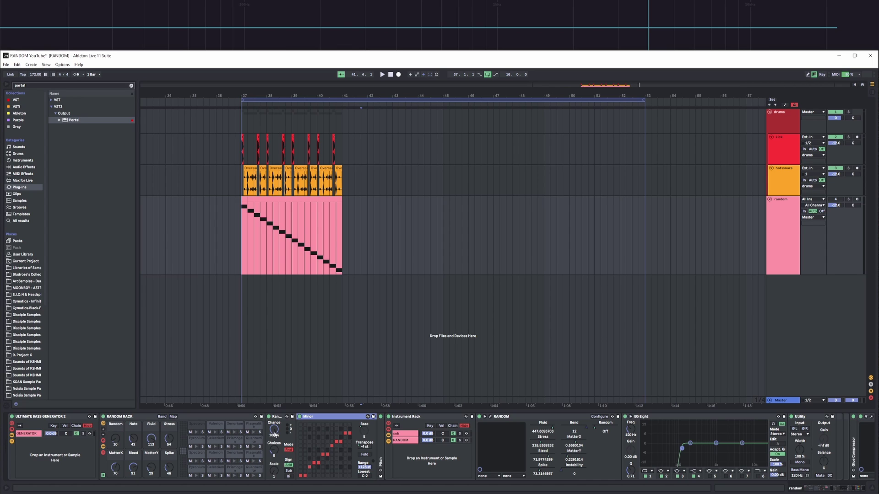
drag(274, 434, 274, 476)
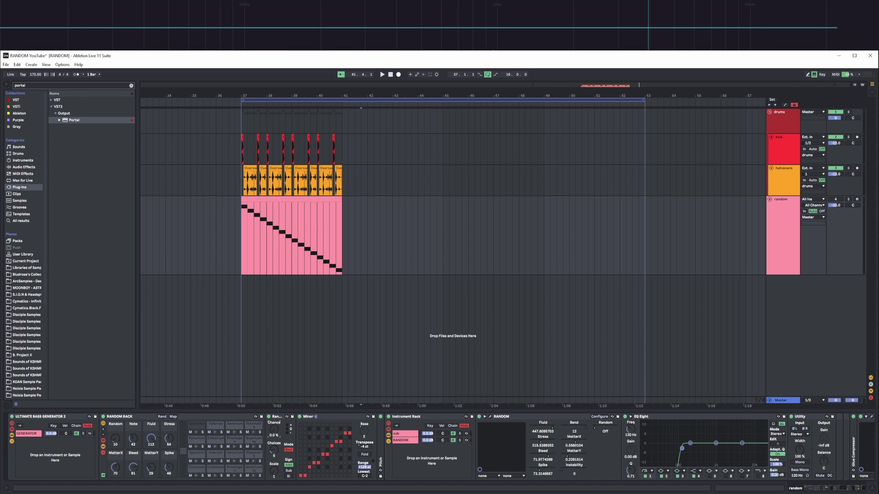
Unfold the Pitch device to inspect its settings, fold it again and look along the device chain.
double_click(381, 445)
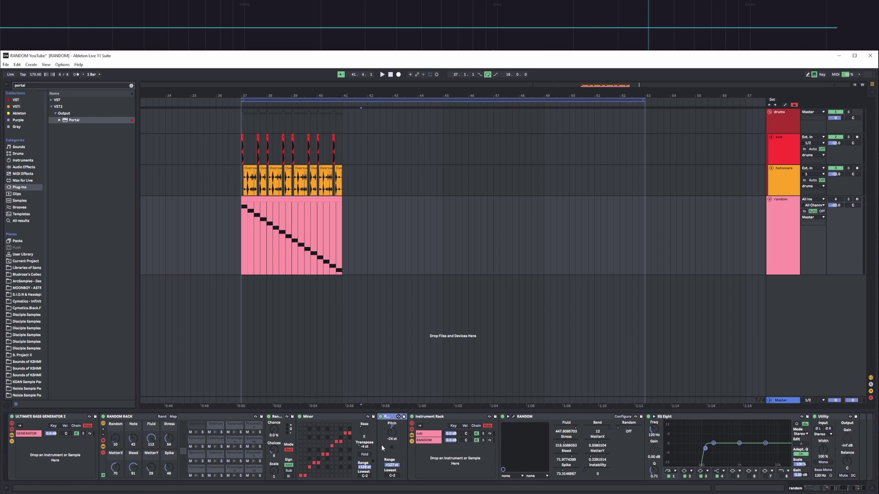
double_click(383, 418)
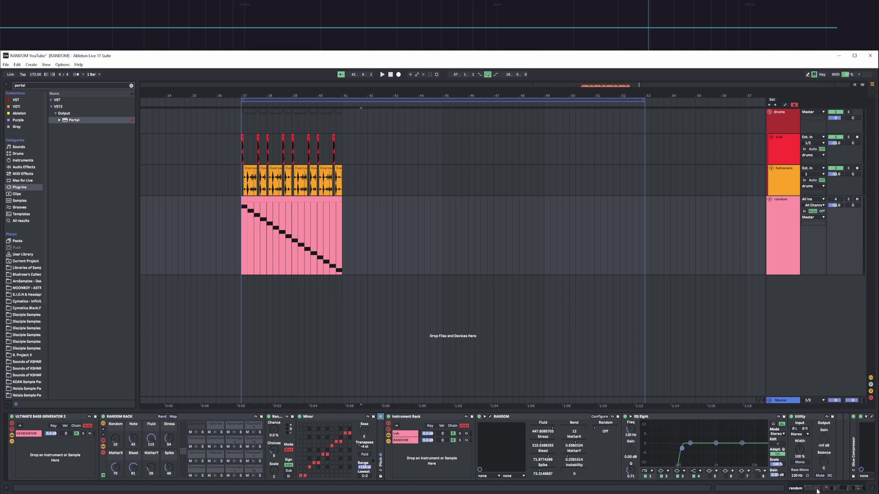
drag(816, 490, 842, 490)
scroll(609, 458, left, 5)
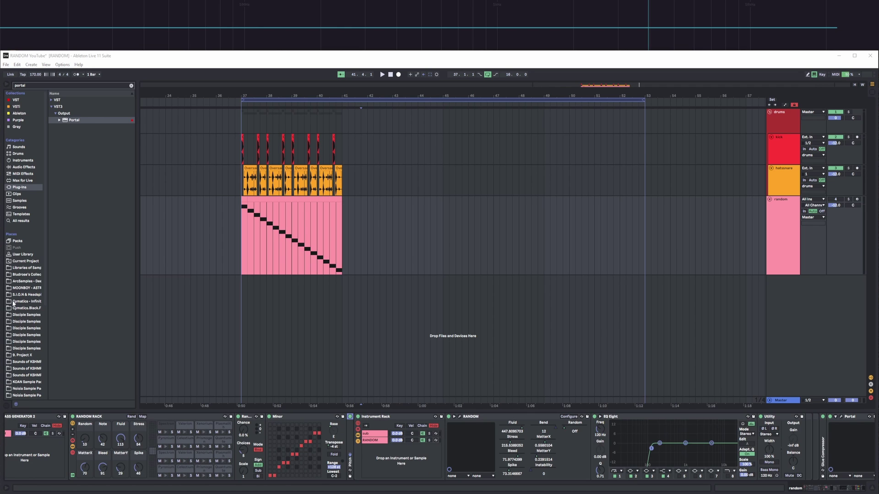
drag(836, 487, 813, 488)
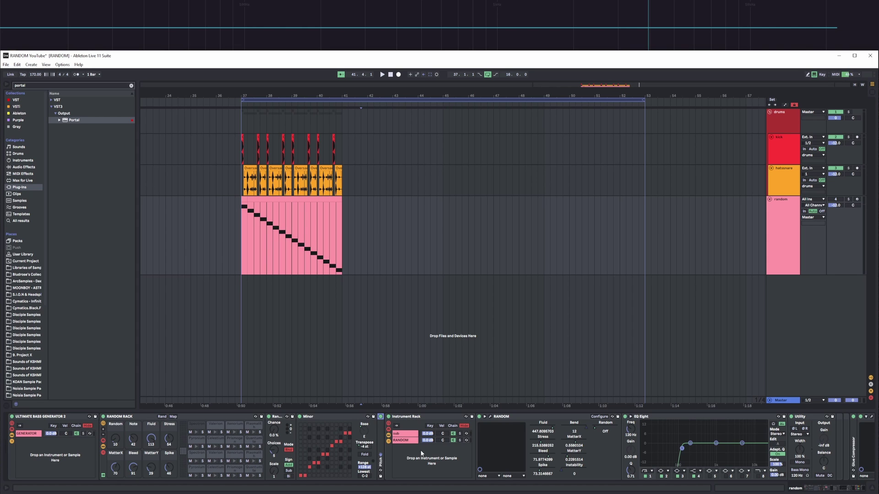
Show the random track's final effects, including Portal, the BUNTING rack and Kickstart 2.
click(309, 355)
click(844, 489)
click(810, 489)
scroll(730, 419, down, 5)
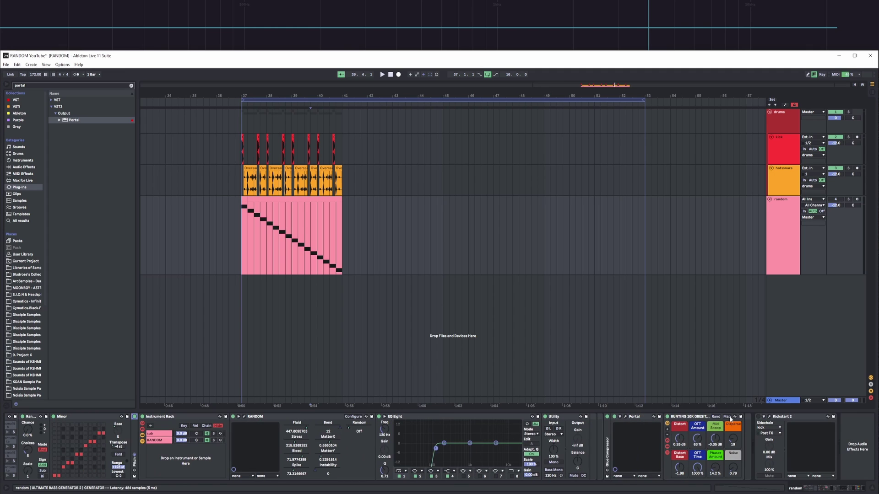